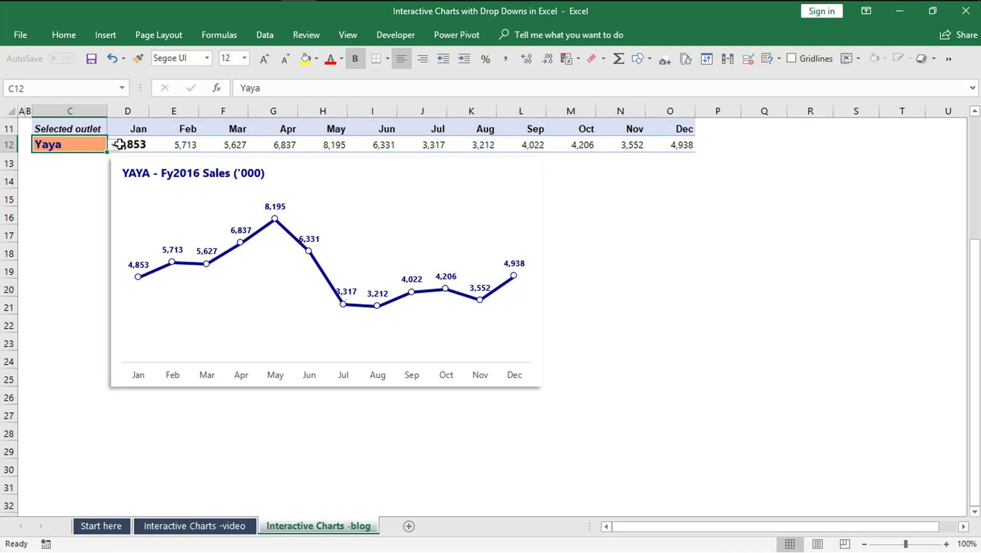
- Switch the demo chart's outlet to Two Rivers, then Junction, using the C12 drop-down
click(114, 145)
click(96, 174)
click(113, 145)
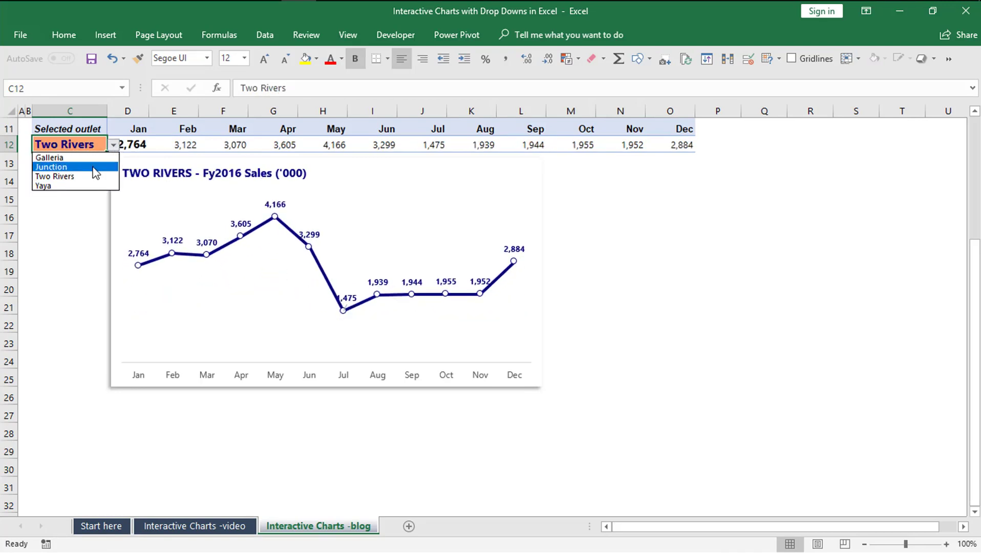
click(95, 173)
click(113, 146)
click(97, 167)
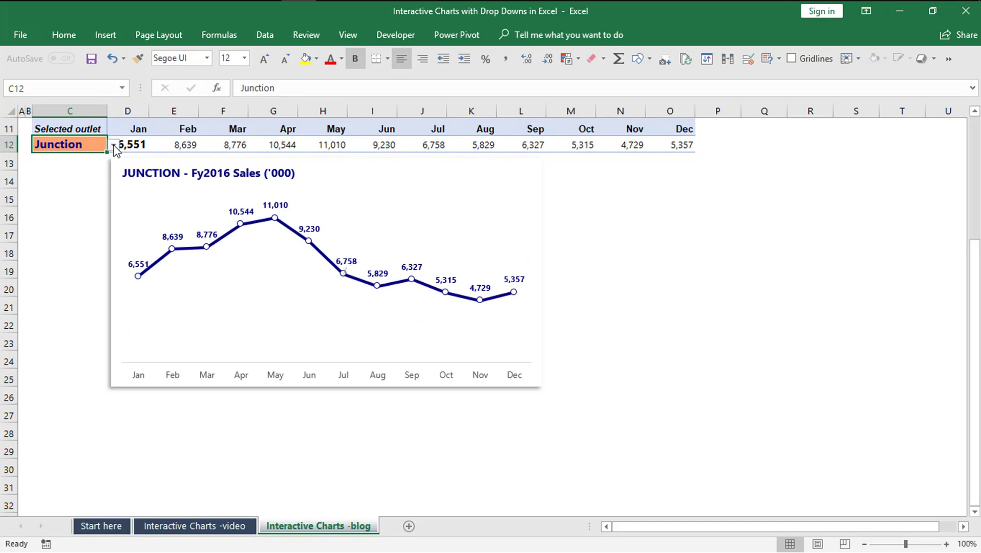
- Set the chart back to Galleria and go to the Interactive Charts -video sheet
click(113, 145)
click(103, 157)
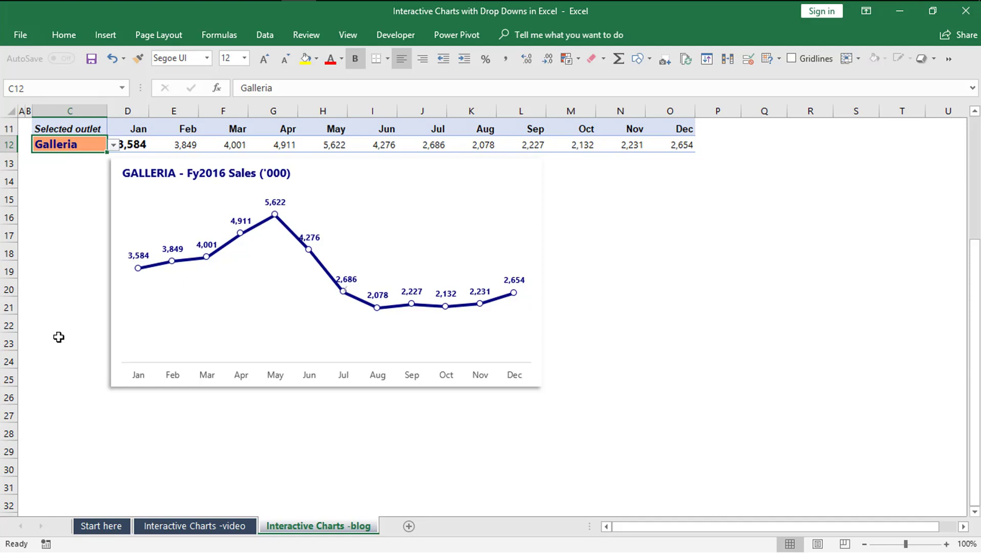
click(58, 337)
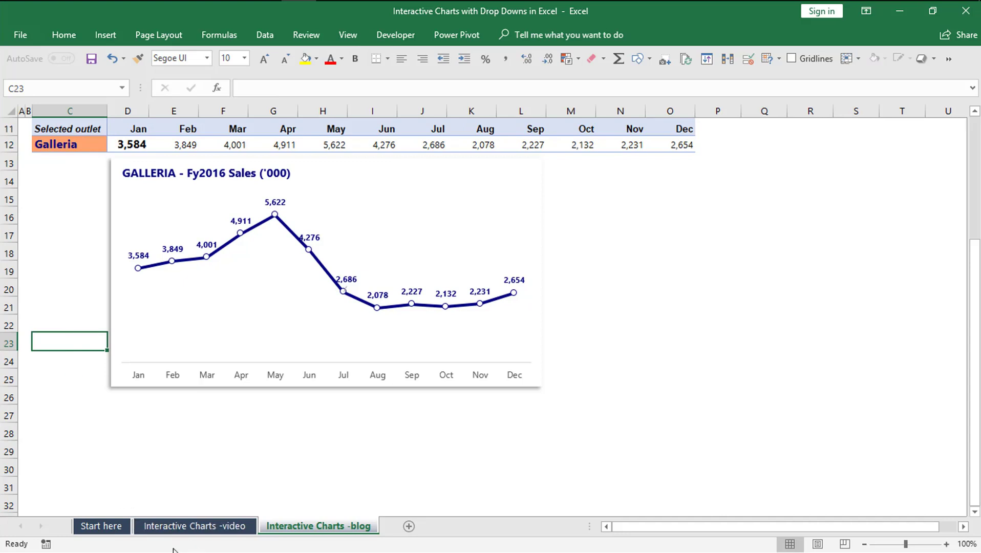
click(182, 527)
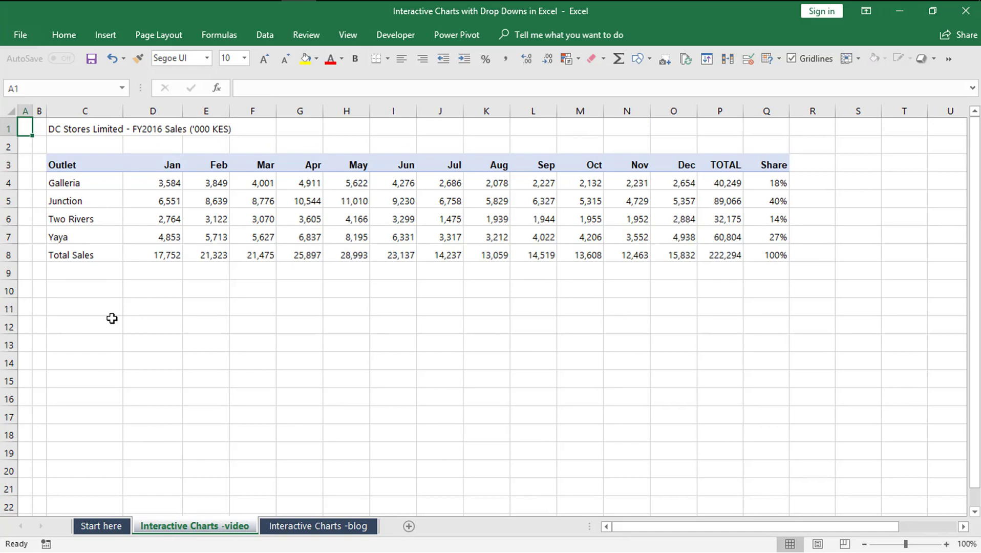
- Point out the outlet sales figures and the header and Galleria rows of the table
drag(66, 183, 256, 237)
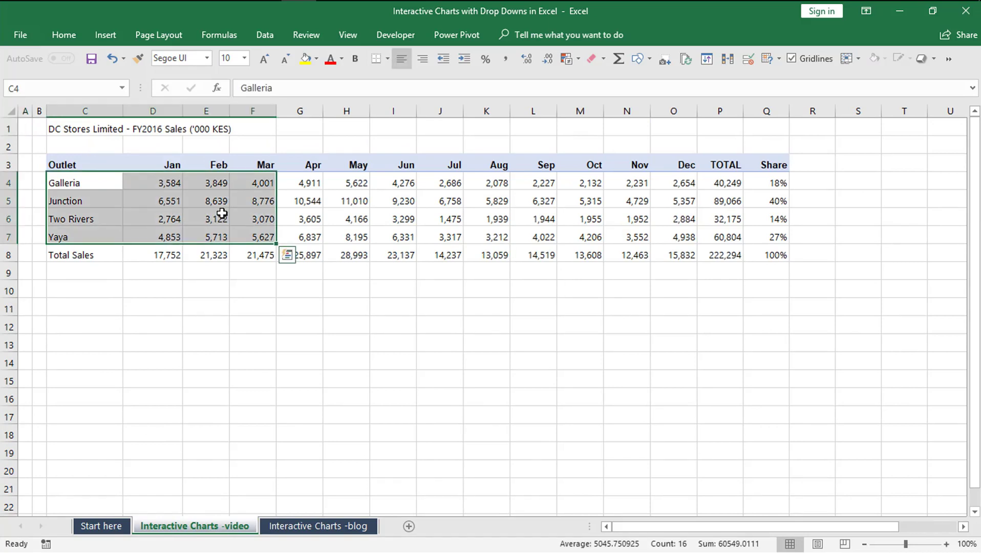
click(162, 200)
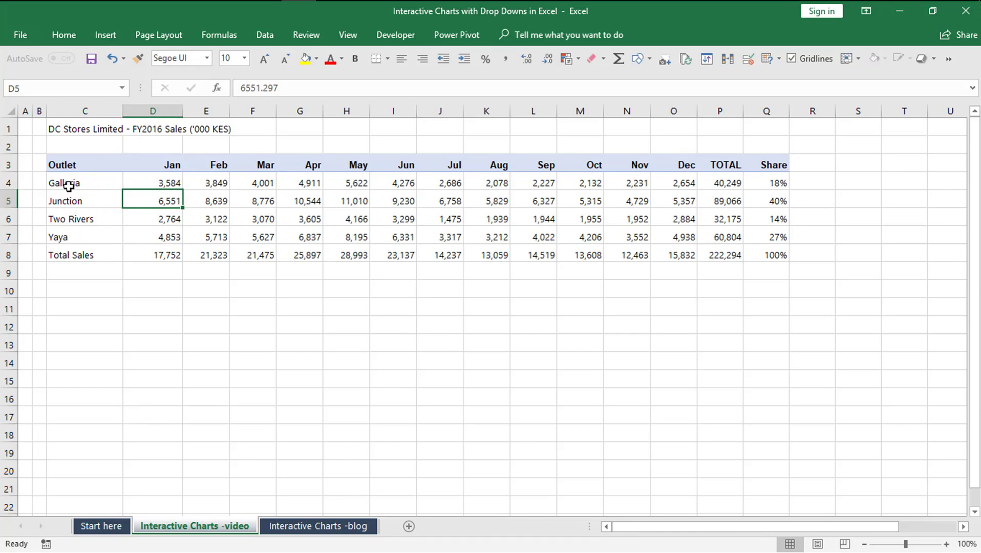
drag(69, 186, 351, 168)
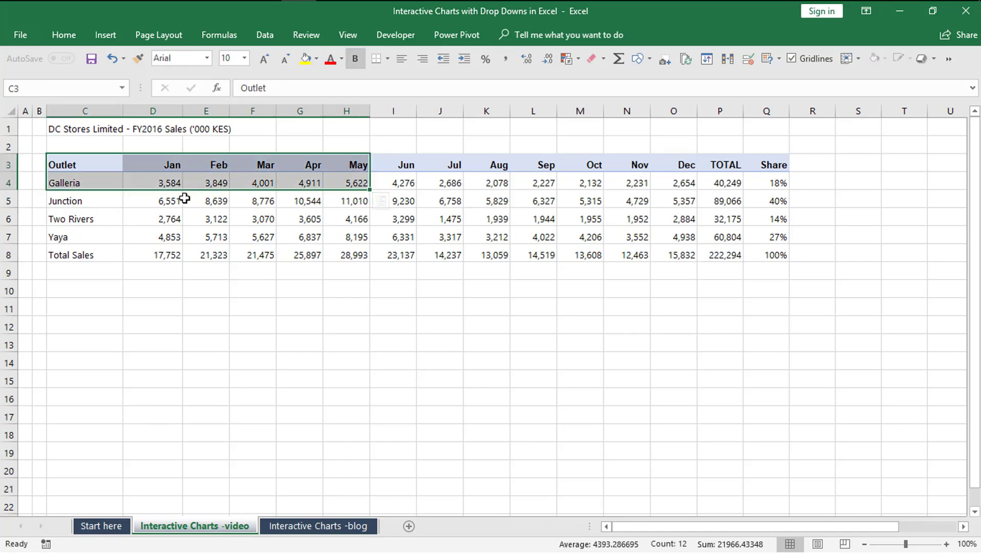
click(169, 207)
- Copy the header row C3:O3 (Outlet, Jan–Dec) and paste it into C11
drag(61, 164, 670, 164)
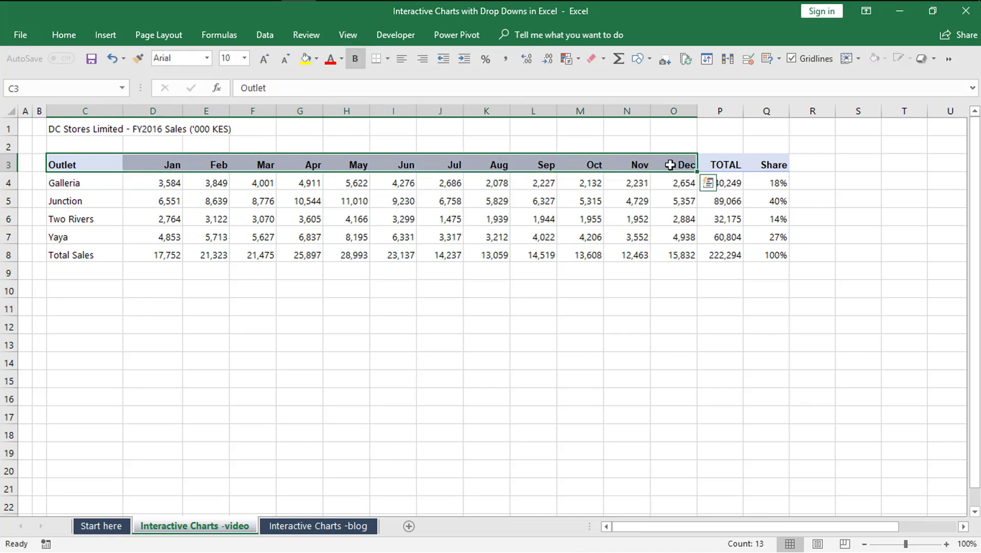
key(ctrl+c)
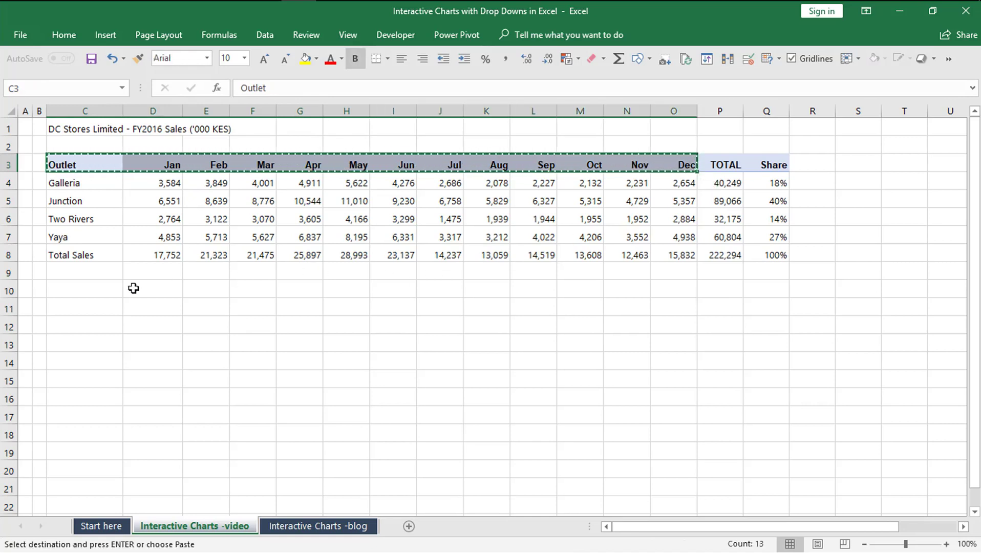
click(83, 306)
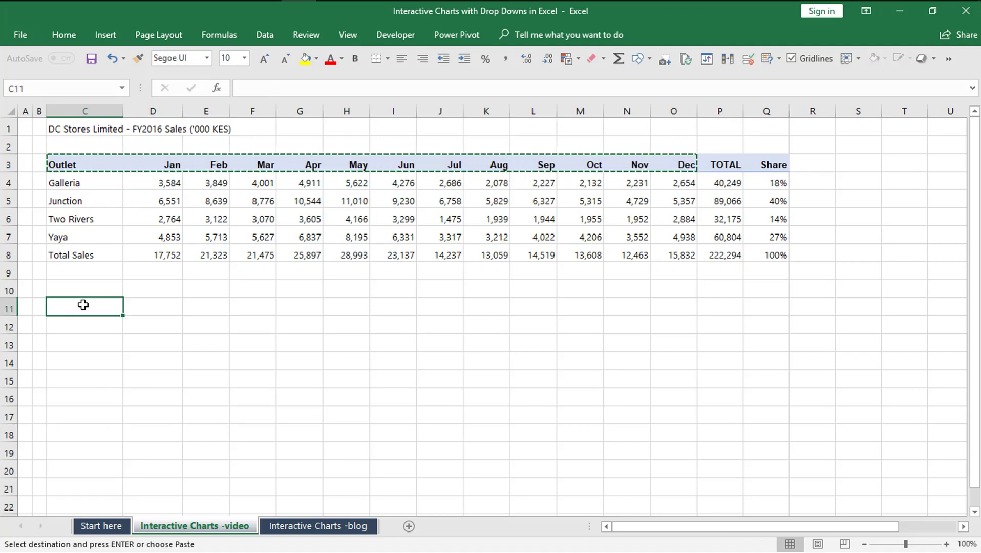
key(ctrl+v)
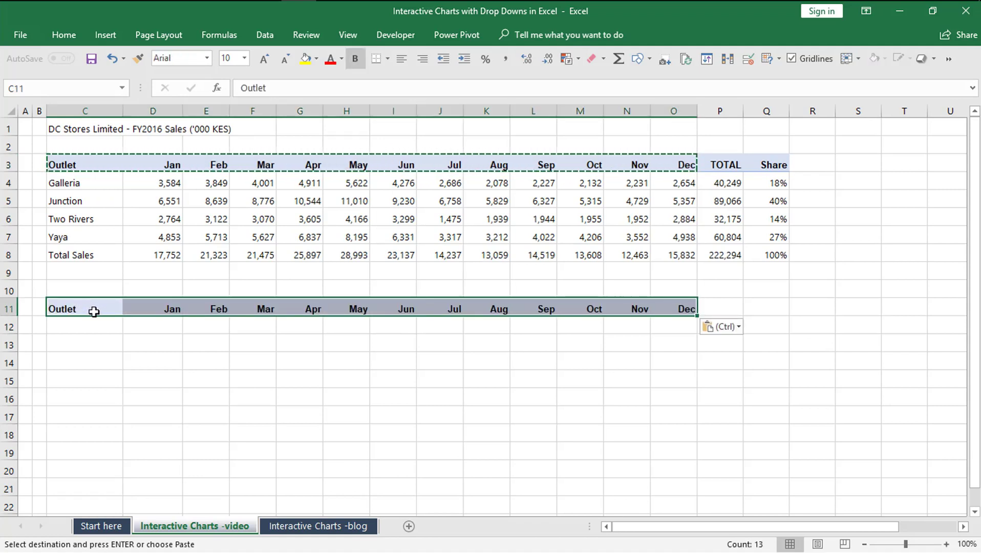
click(104, 325)
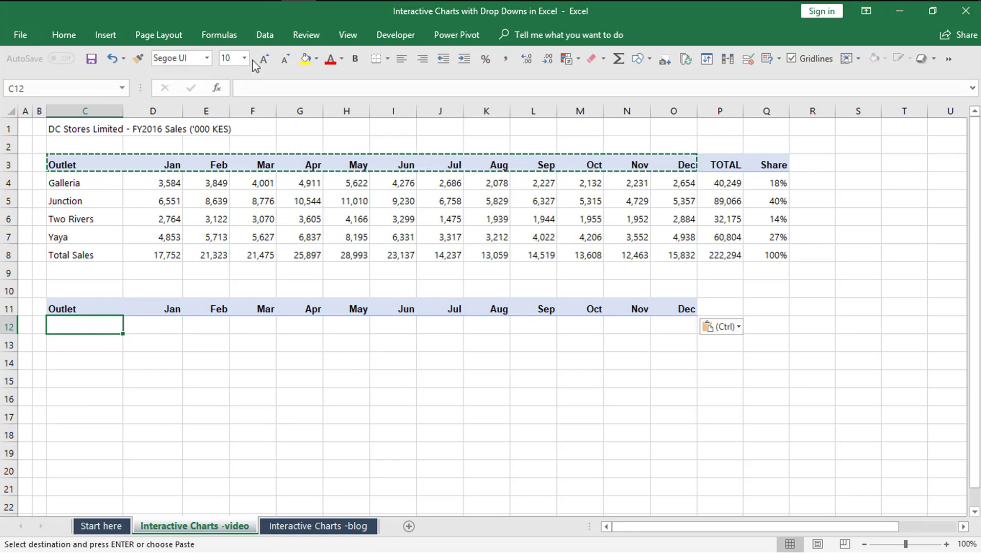
- Add a List data validation to C12 with source $C$4:$C$7
click(264, 36)
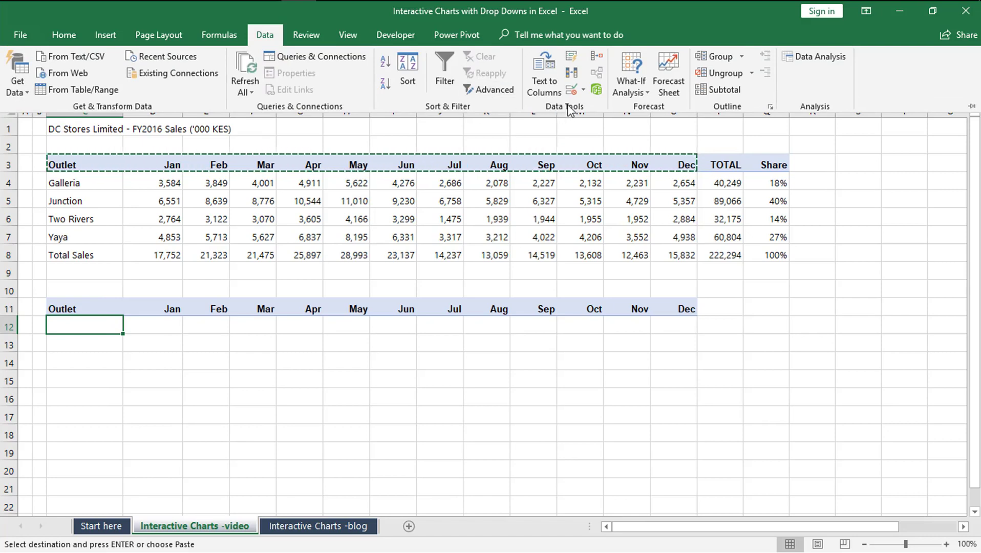
click(582, 91)
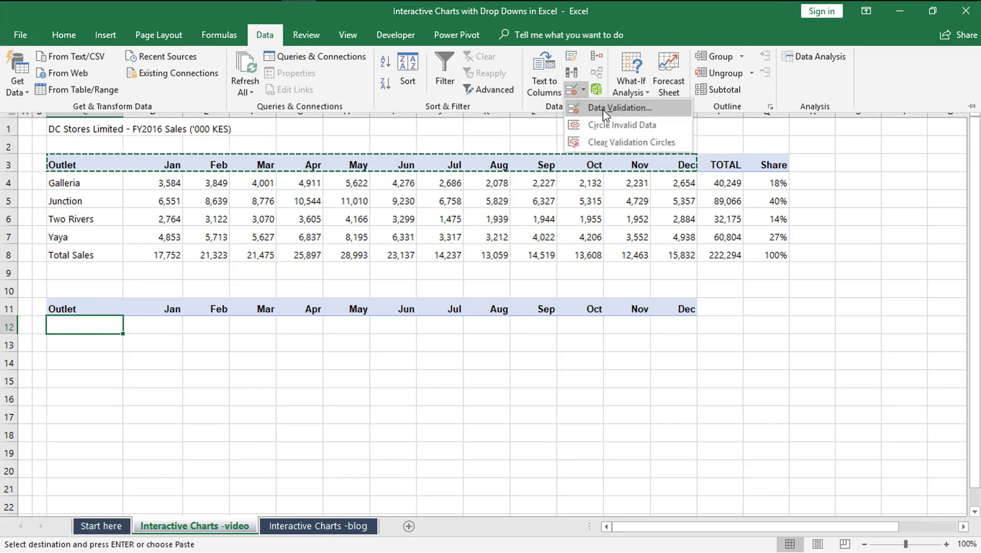
click(604, 109)
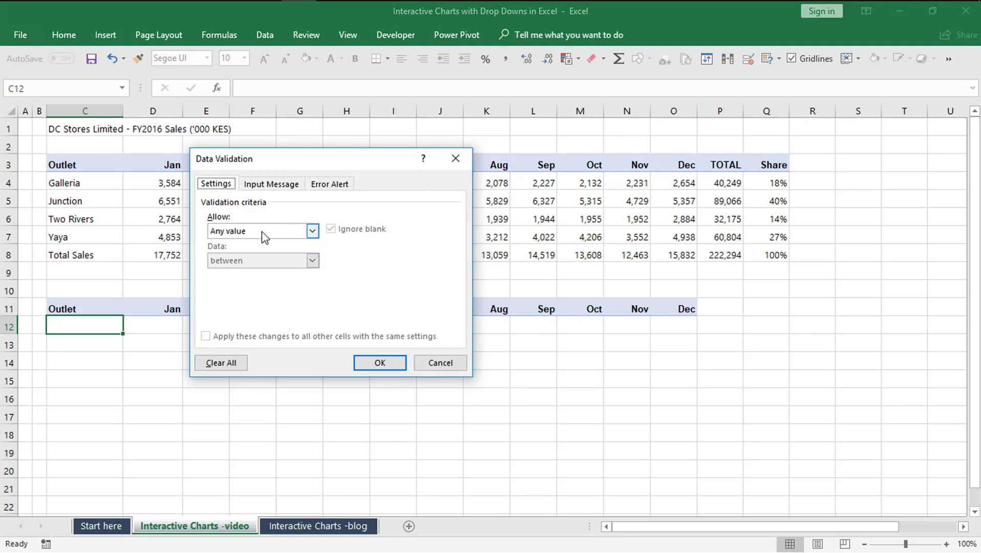
click(311, 231)
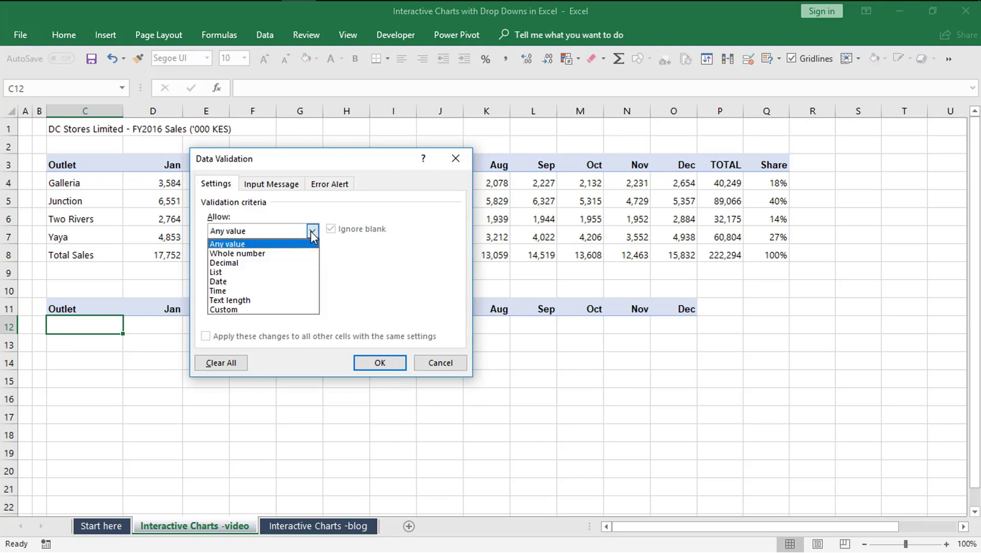
click(273, 272)
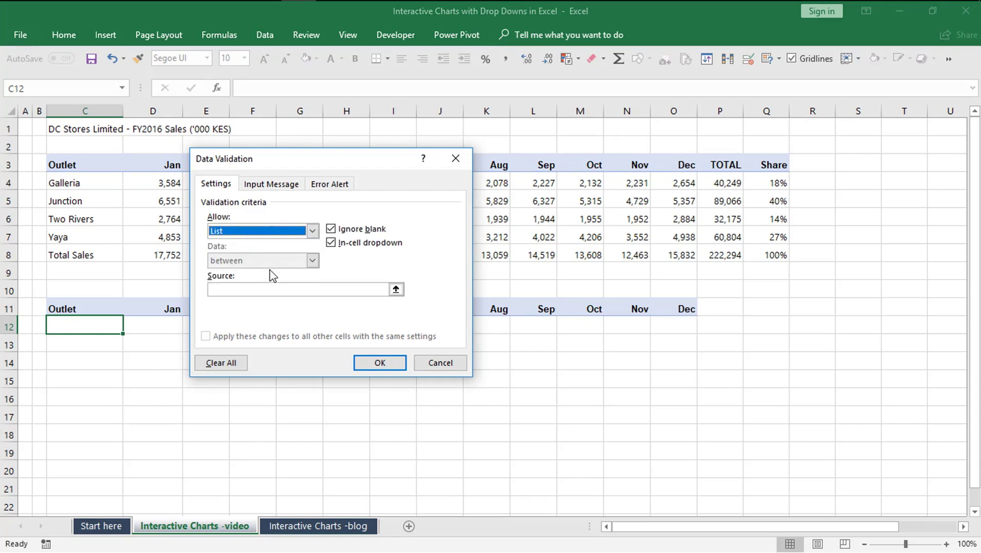
click(245, 290)
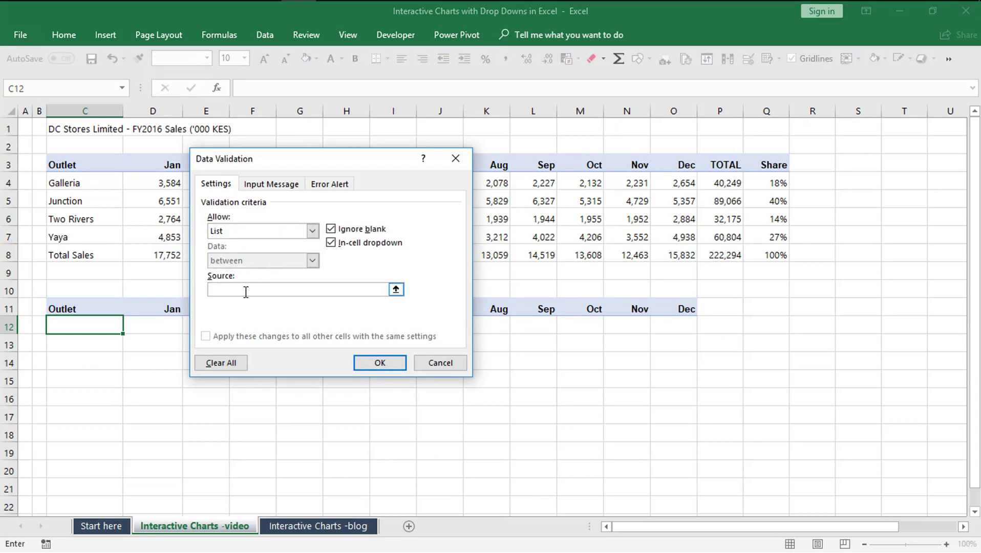
click(70, 184)
drag(70, 184, 74, 230)
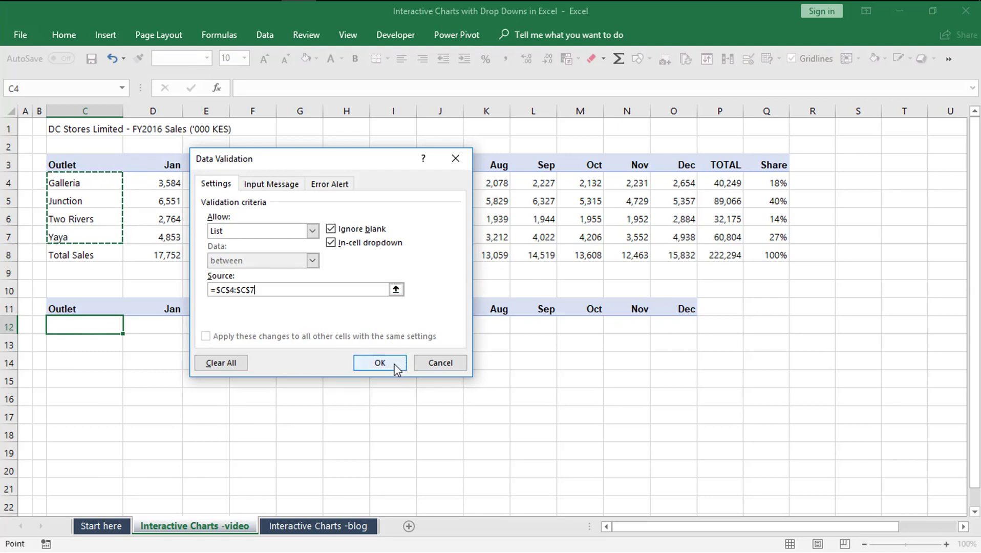
click(379, 362)
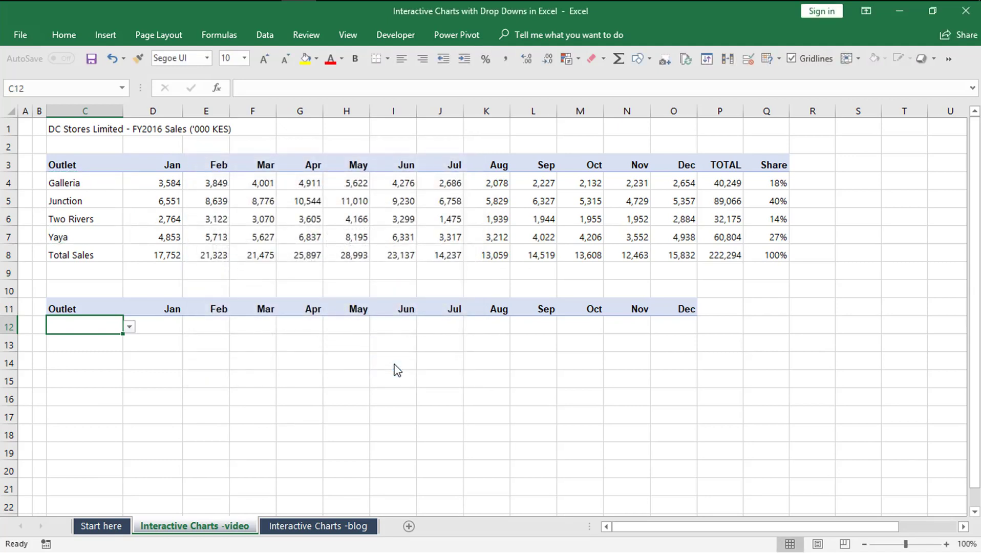
- Choose Two Rivers from the C12 drop-down and select the monthly cells of row 12
click(129, 327)
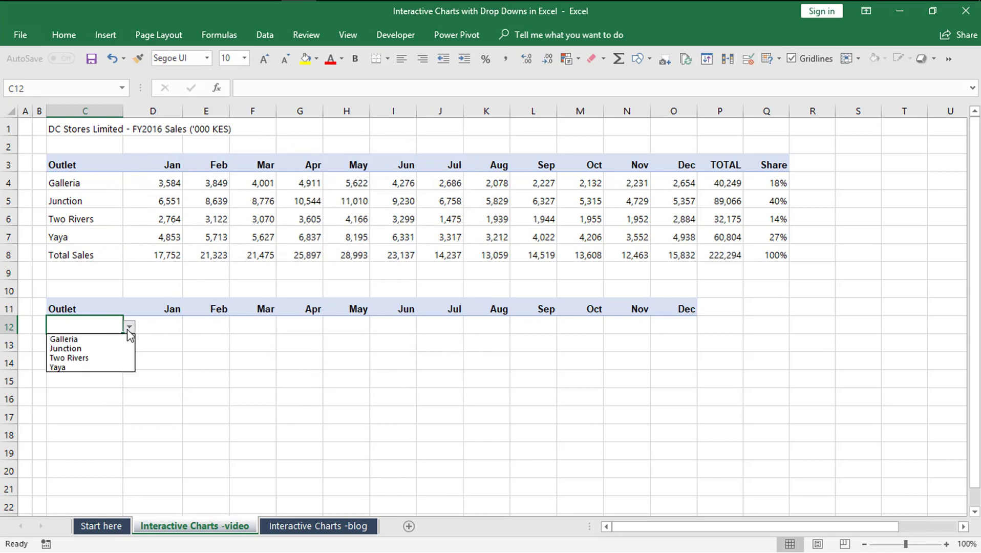
click(104, 357)
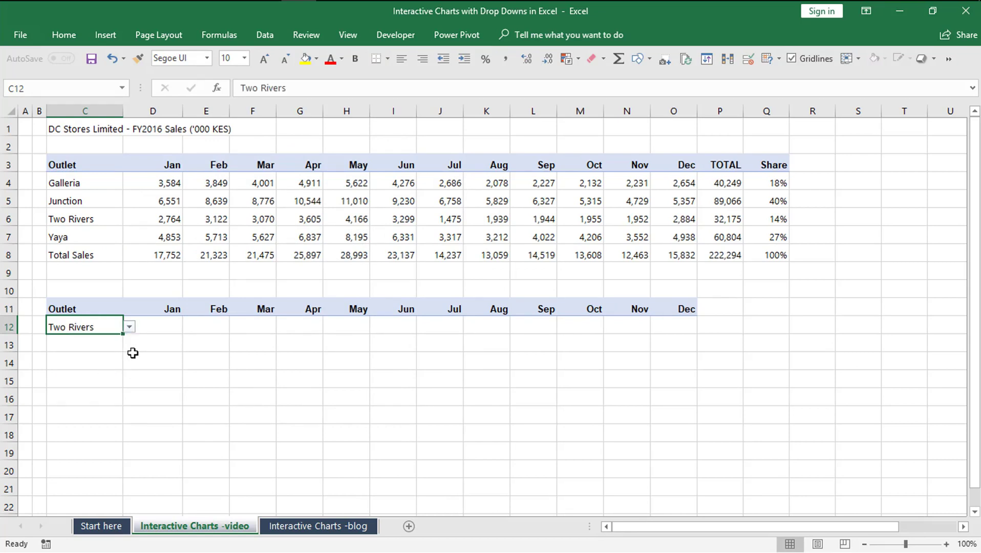
click(159, 331)
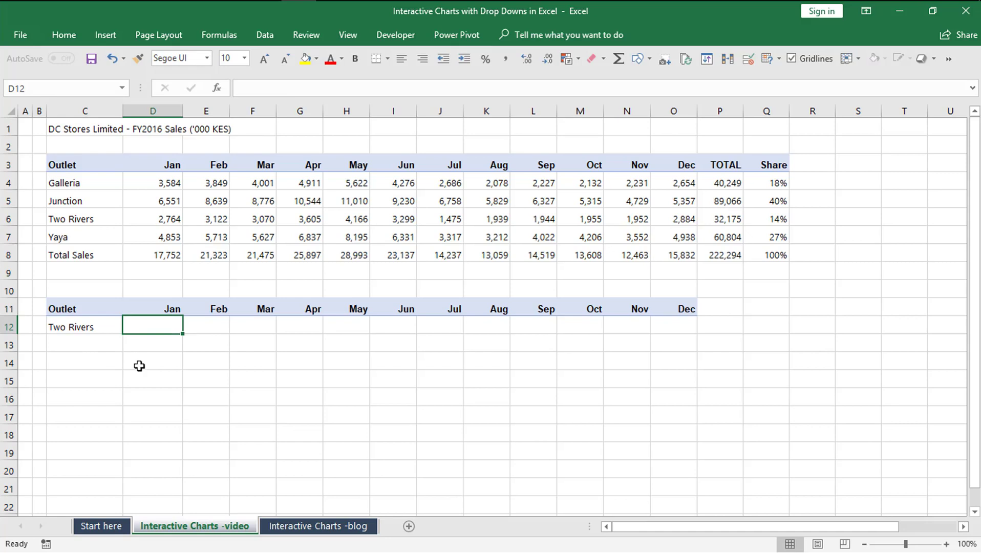
click(97, 328)
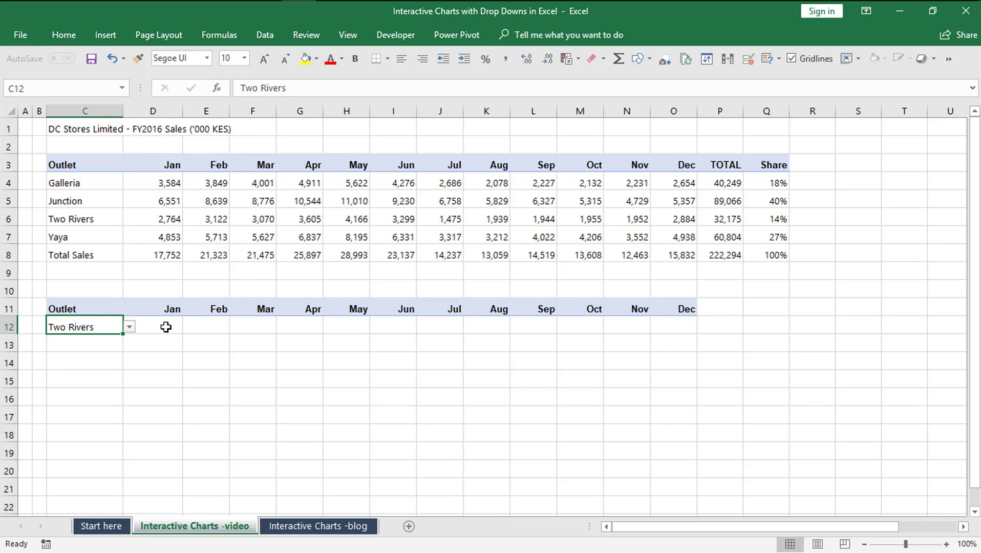
drag(165, 327, 676, 326)
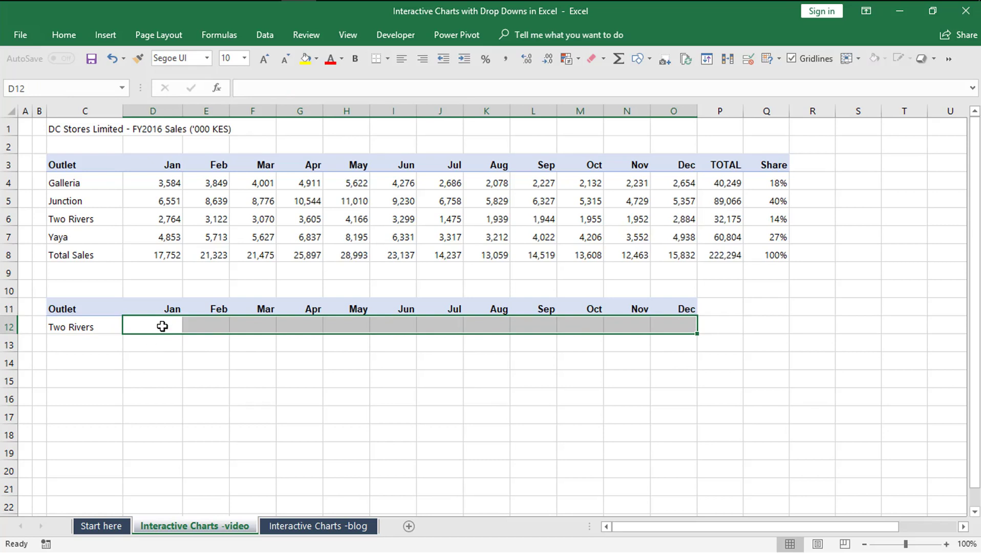
- Start a VLOOKUP in D12 using $C12 as the lookup value
click(162, 326)
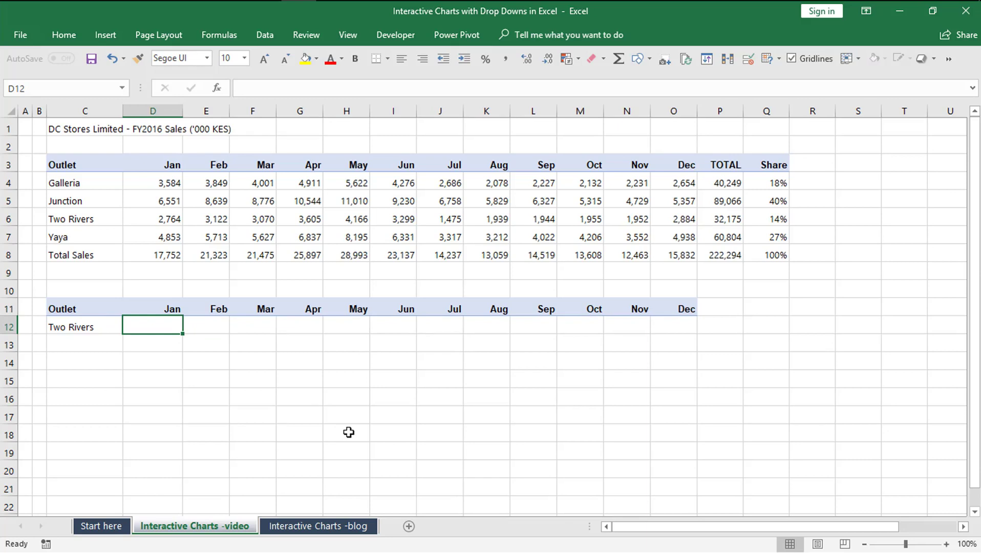
text(=)
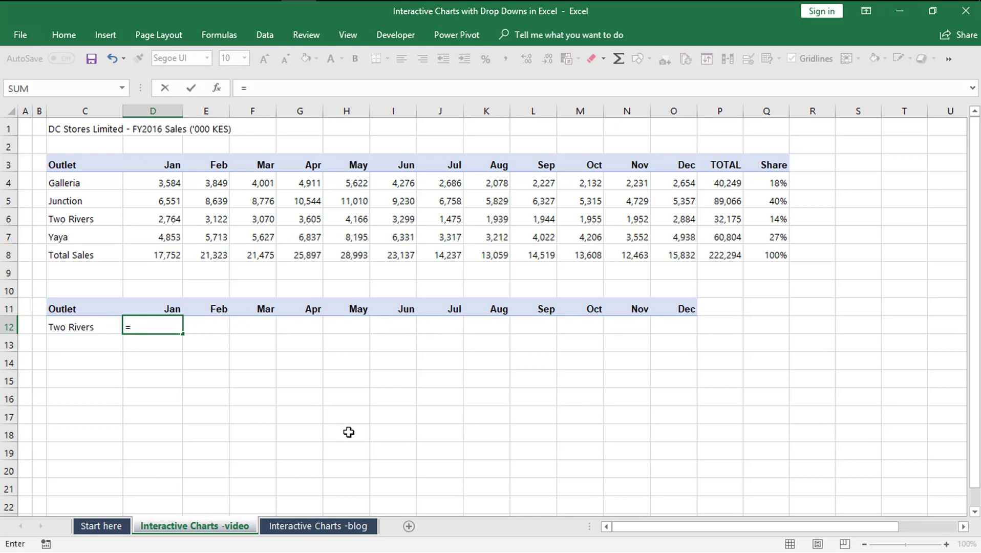
text(vlo)
key(Tab)
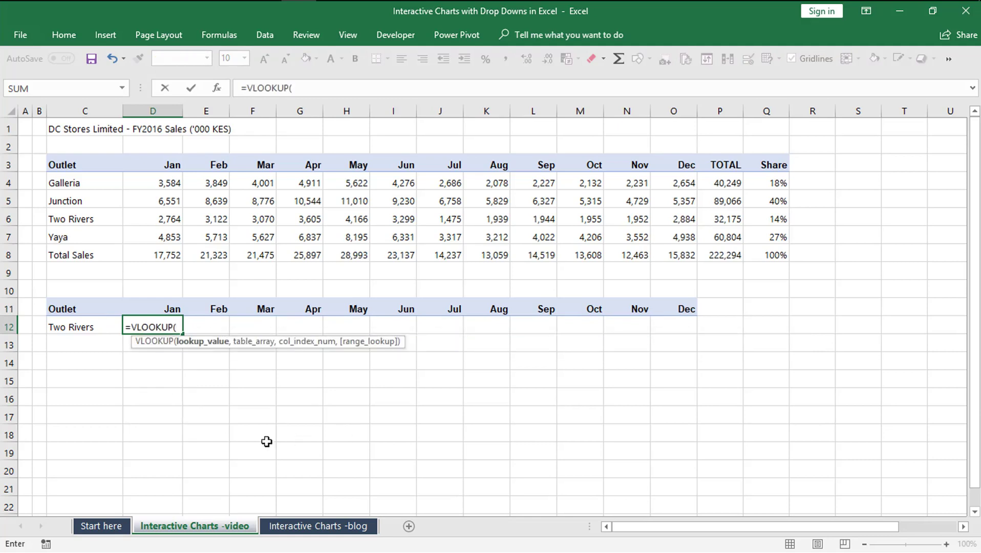
click(91, 332)
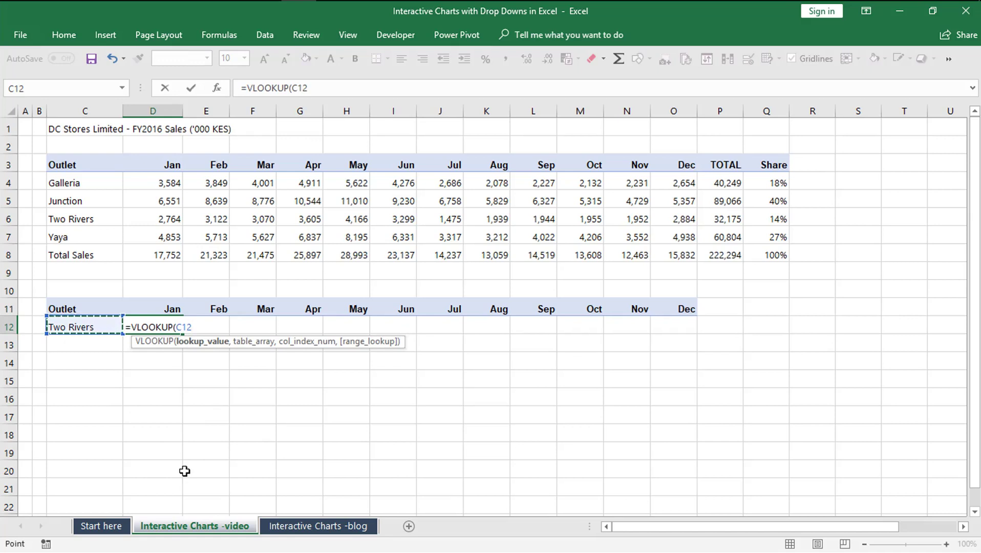
key(F4)
key(F4)
key(F4)
text(,)
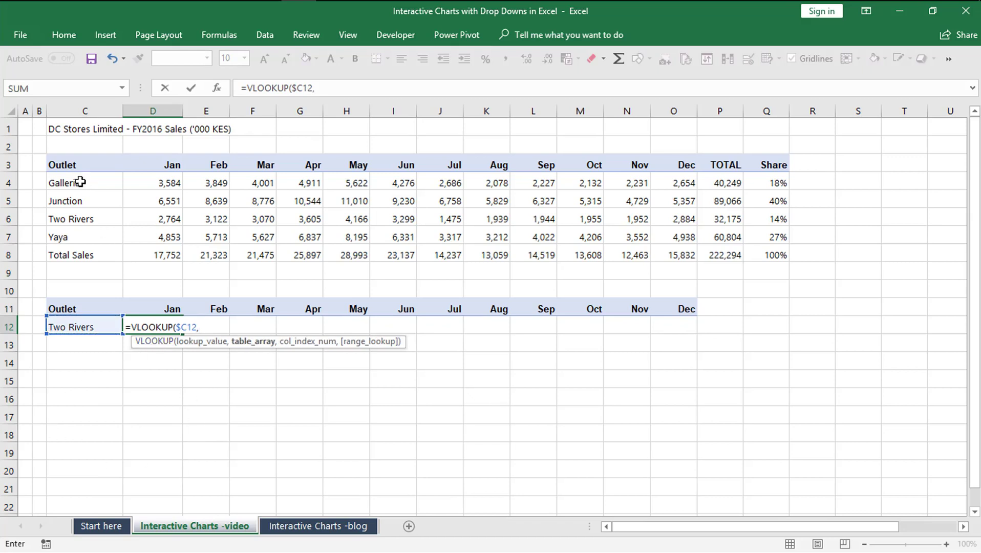
- Complete the VLOOKUP with the absolute table range, column 2 and FALSE for exact match
drag(76, 167, 678, 234)
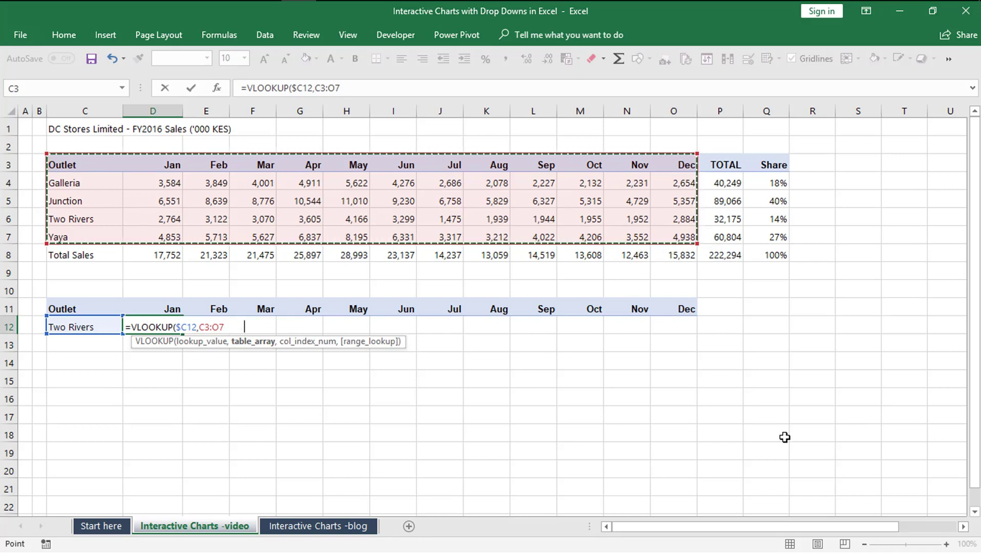
key(F4)
text(,2)
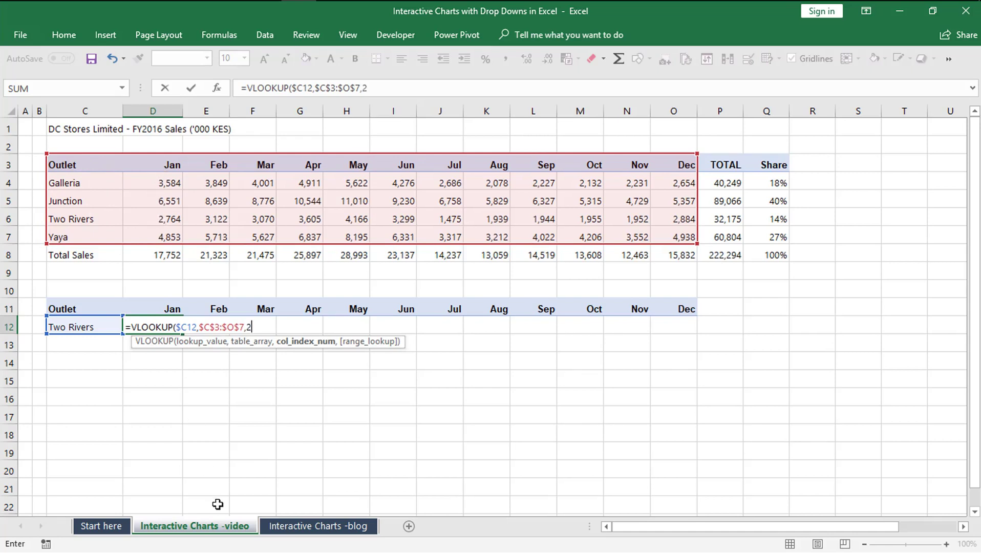
text(,)
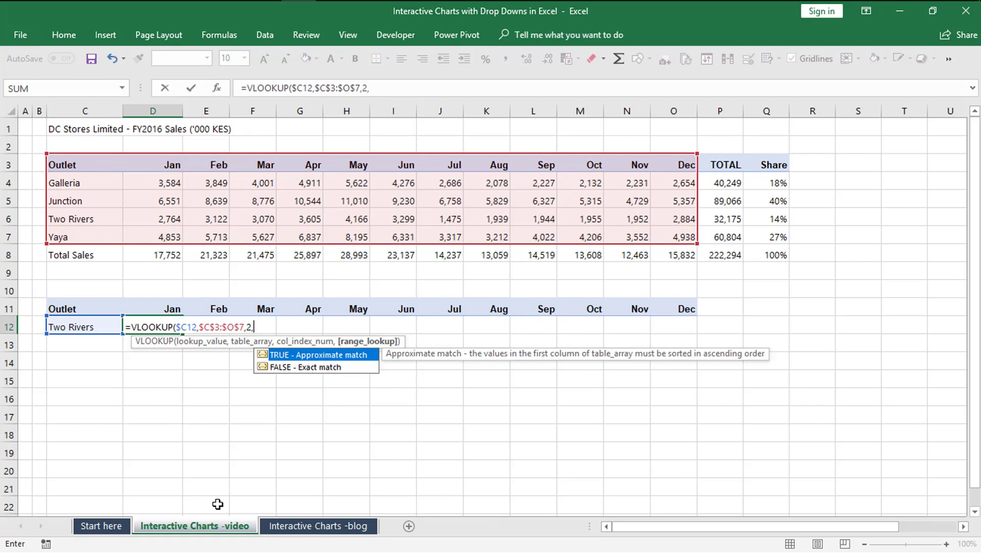
double_click(310, 366)
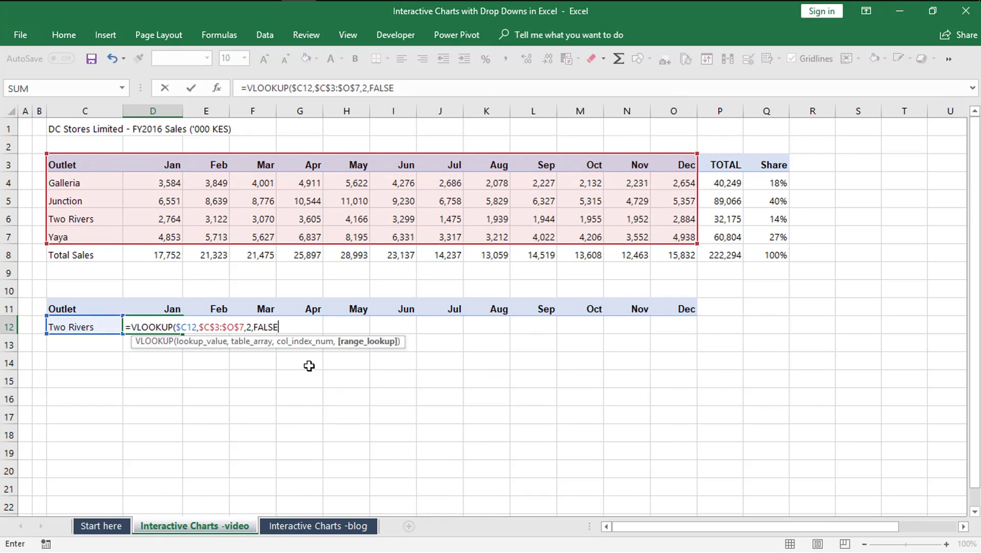
text())
key(Return)
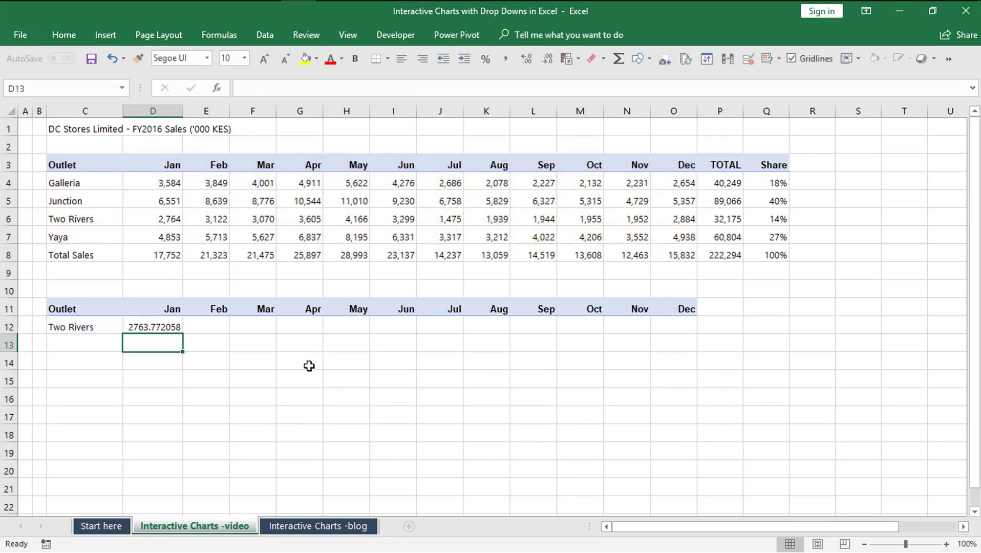
- Format D12 in Comma Style with no decimals and fill it across to O12
click(164, 327)
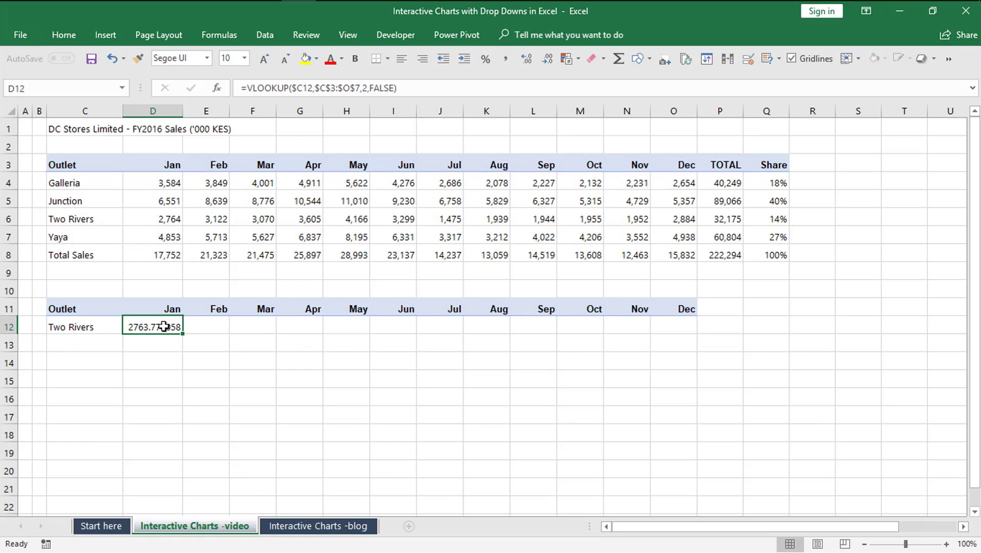
click(504, 59)
click(548, 59)
click(547, 58)
drag(185, 333, 689, 330)
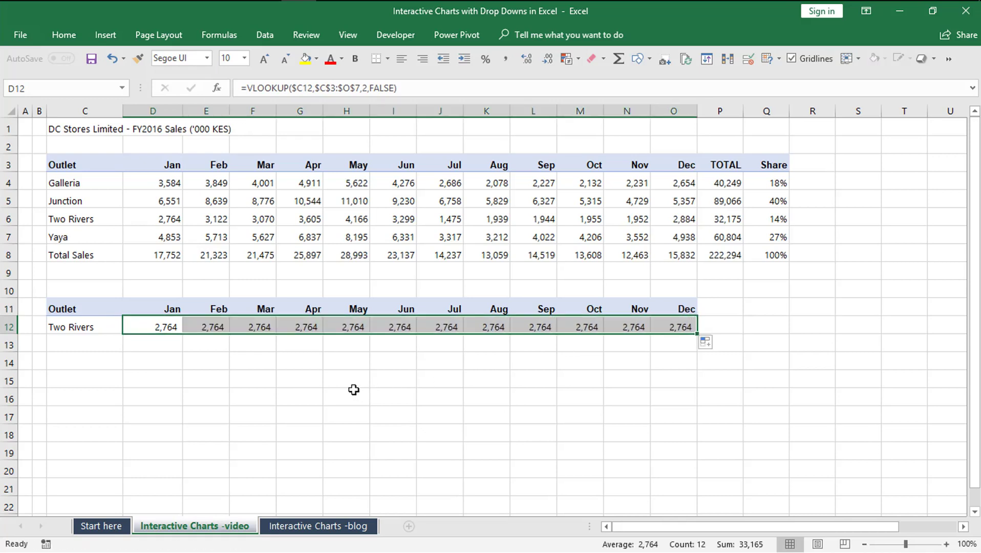
- Inspect the copied lookups, noting the May formula still uses the fixed column number 2
click(311, 359)
click(348, 329)
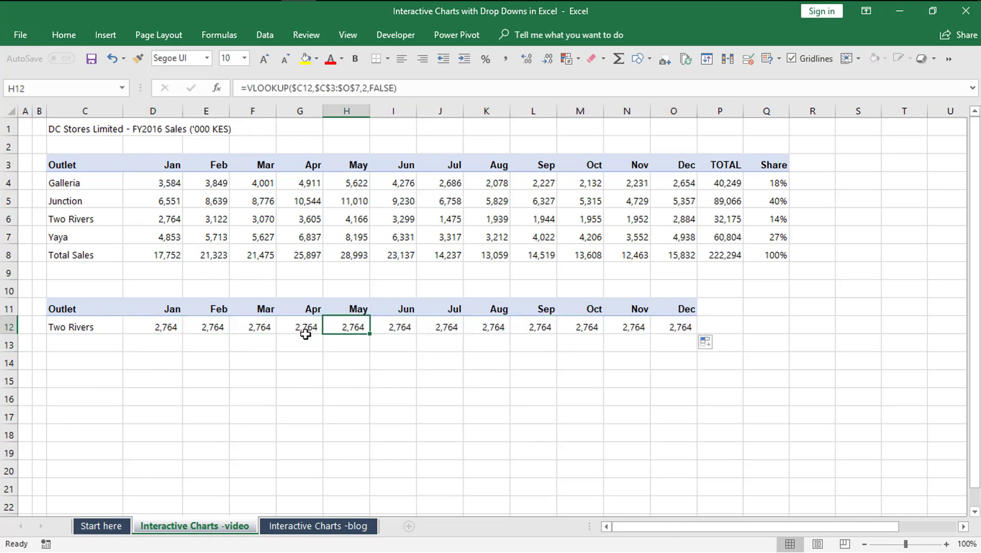
click(285, 331)
click(239, 331)
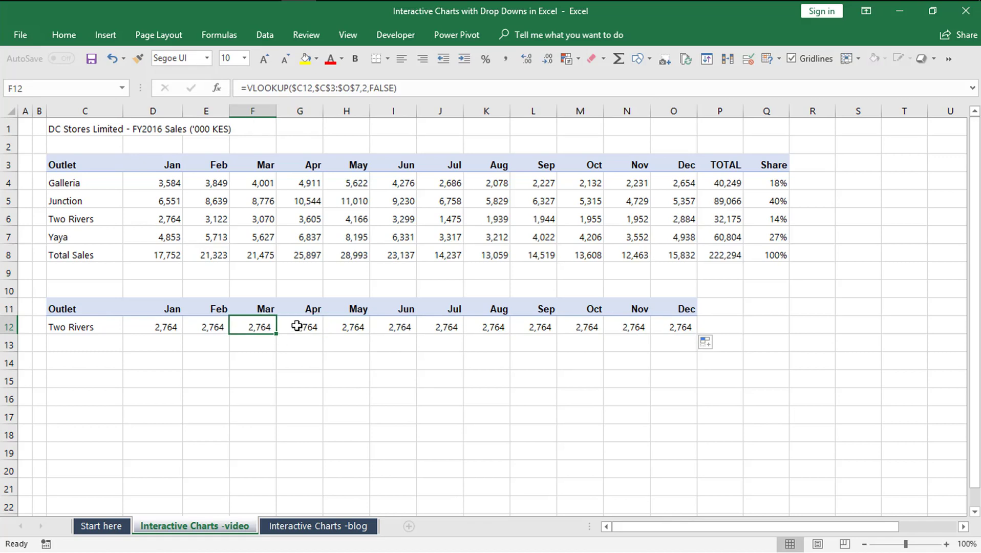
click(307, 326)
click(359, 326)
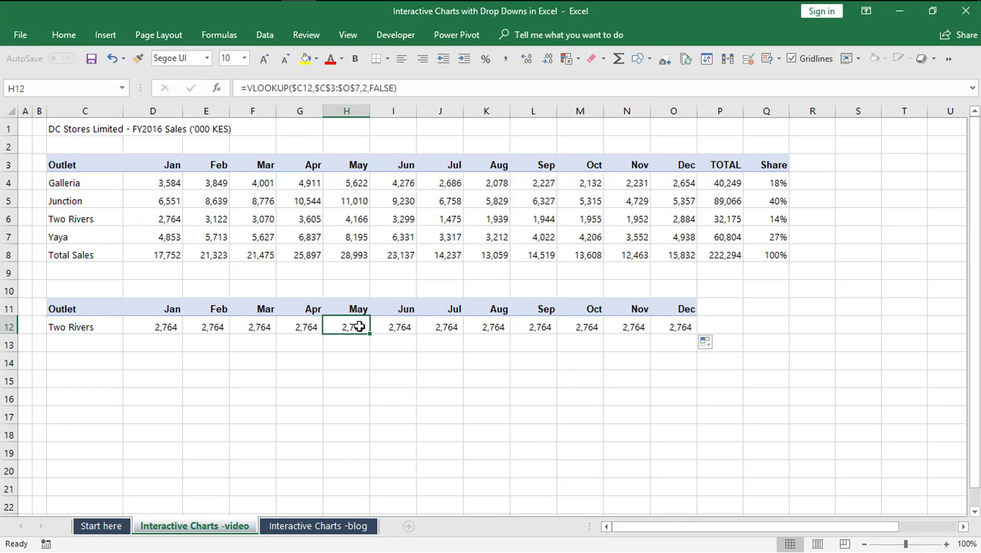
double_click(359, 326)
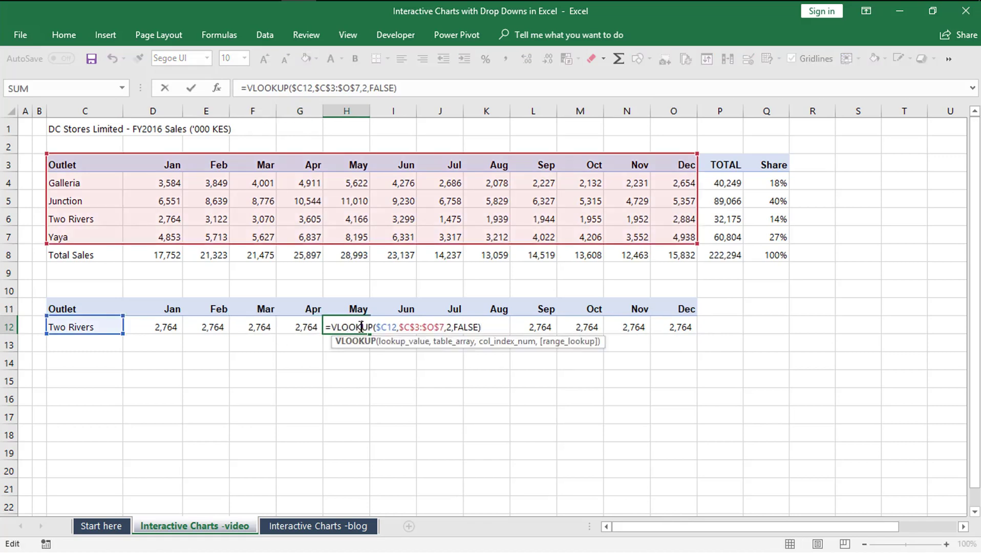
double_click(451, 328)
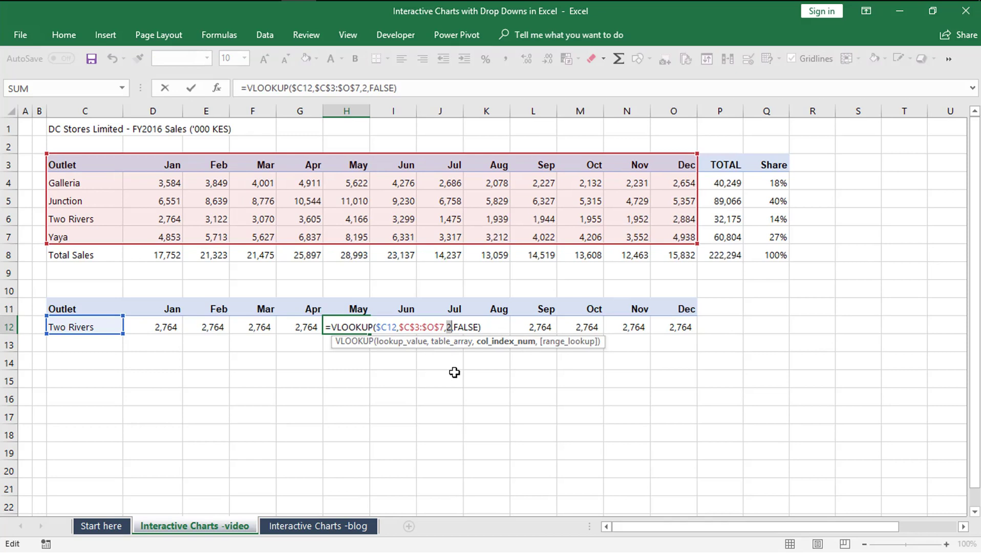
key(Return)
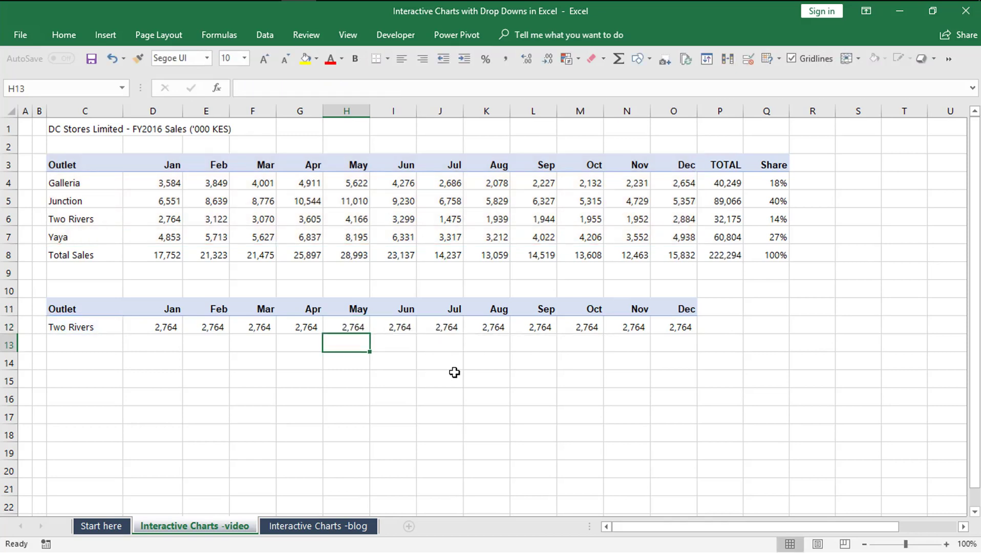
- Fill helper column numbers 2 through 13 into D10:O10 above the Jan–Dec columns
drag(170, 324, 170, 359)
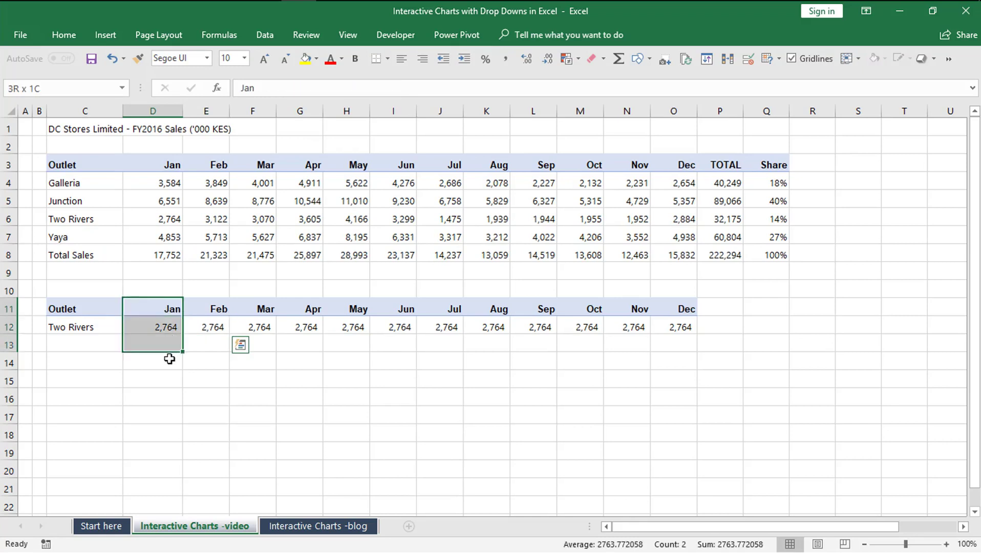
drag(207, 307, 209, 324)
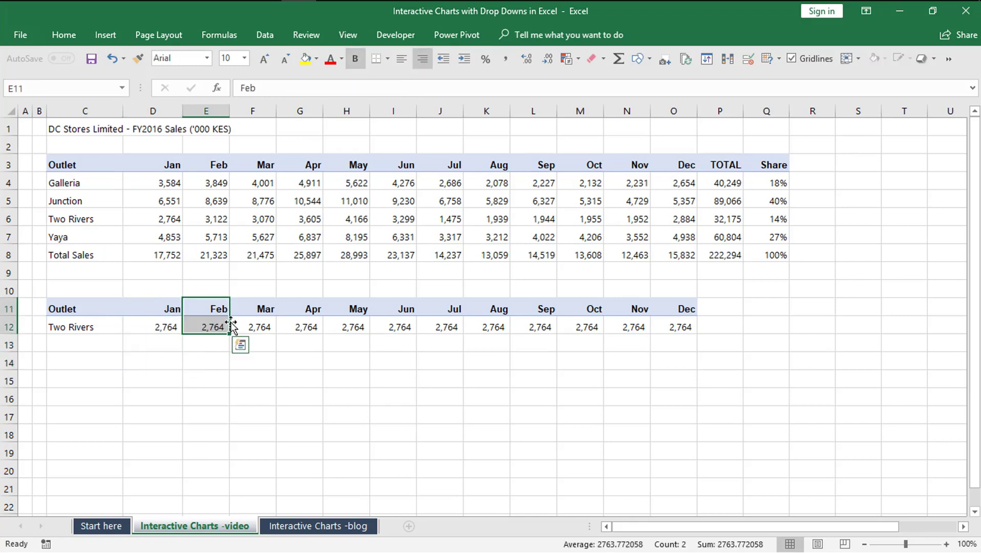
drag(261, 308, 265, 331)
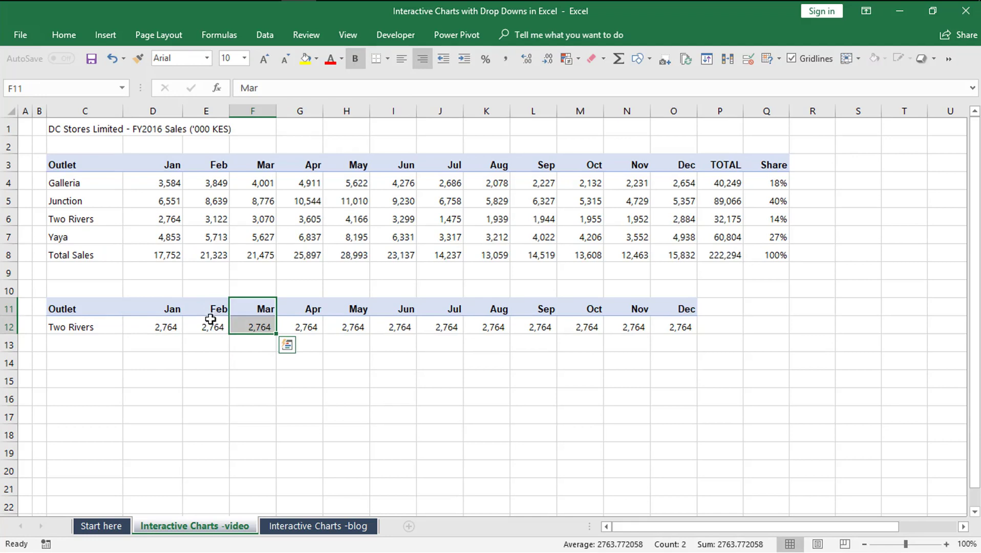
click(168, 296)
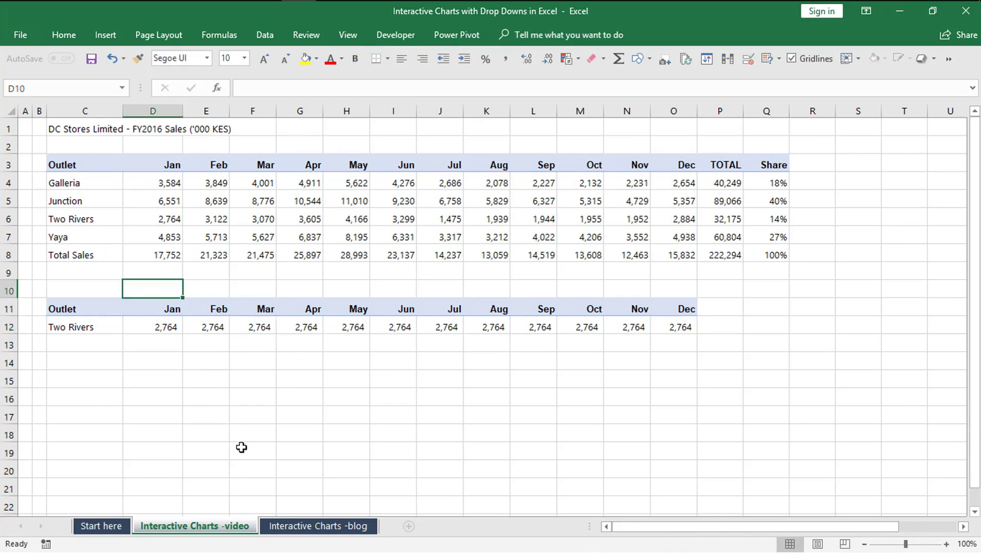
text(2)
key(Tab)
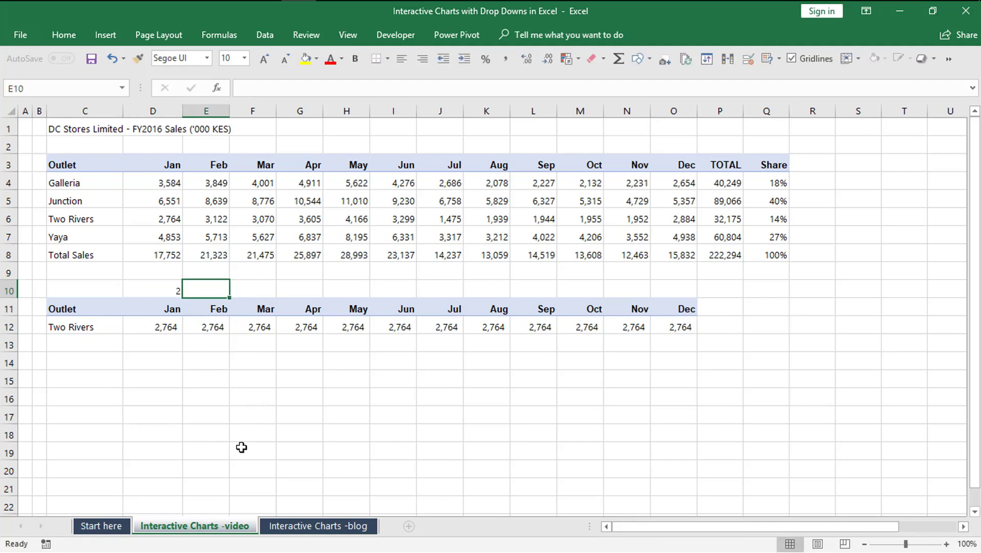
text(3)
key(Tab)
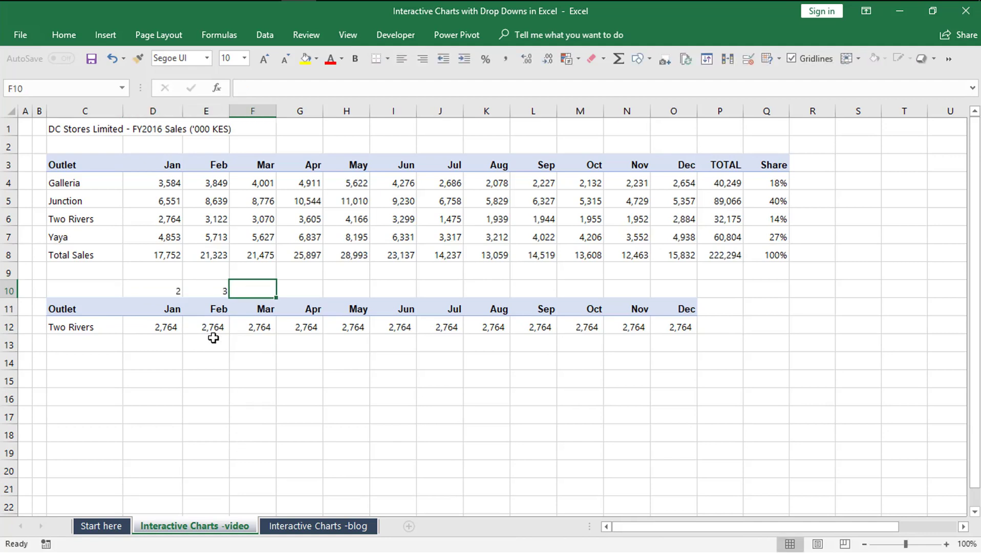
drag(173, 291, 698, 298)
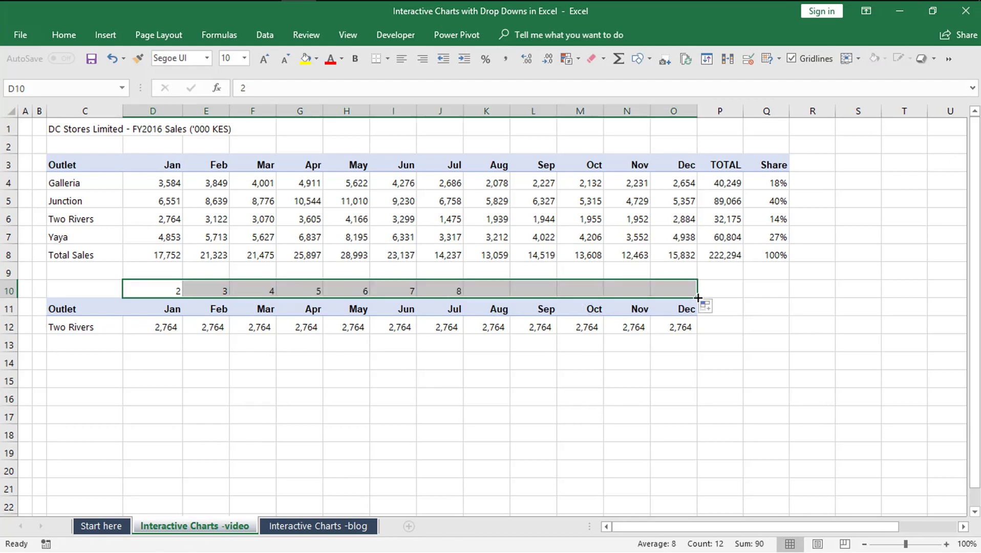
click(261, 386)
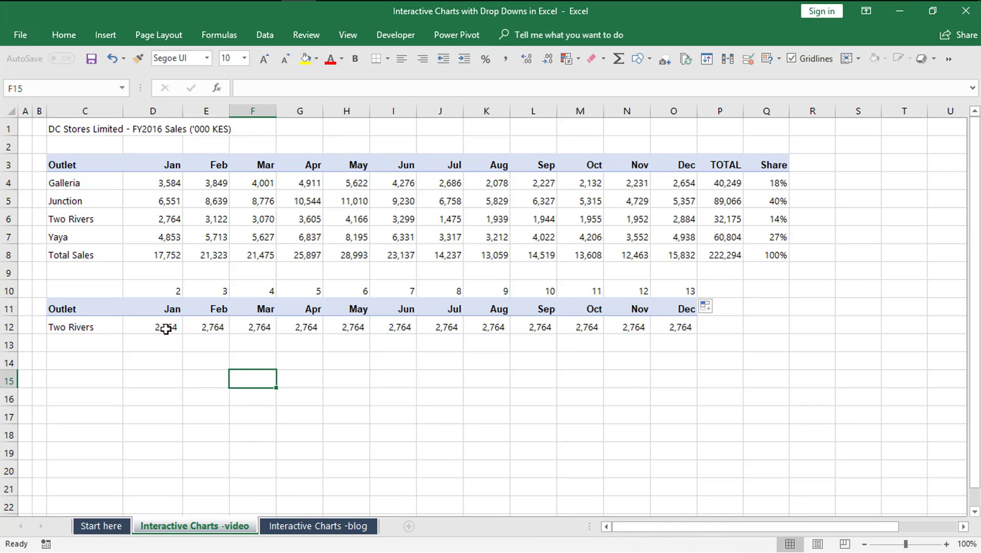
drag(165, 329, 654, 327)
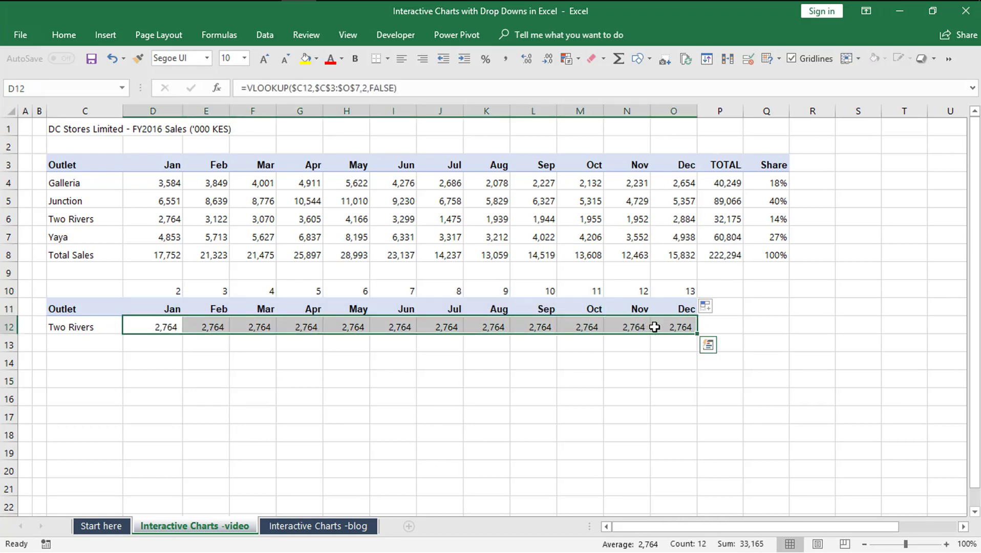
- Replace the VLOOKUP column number 2 with D10 across all of D12:O12
key(F2)
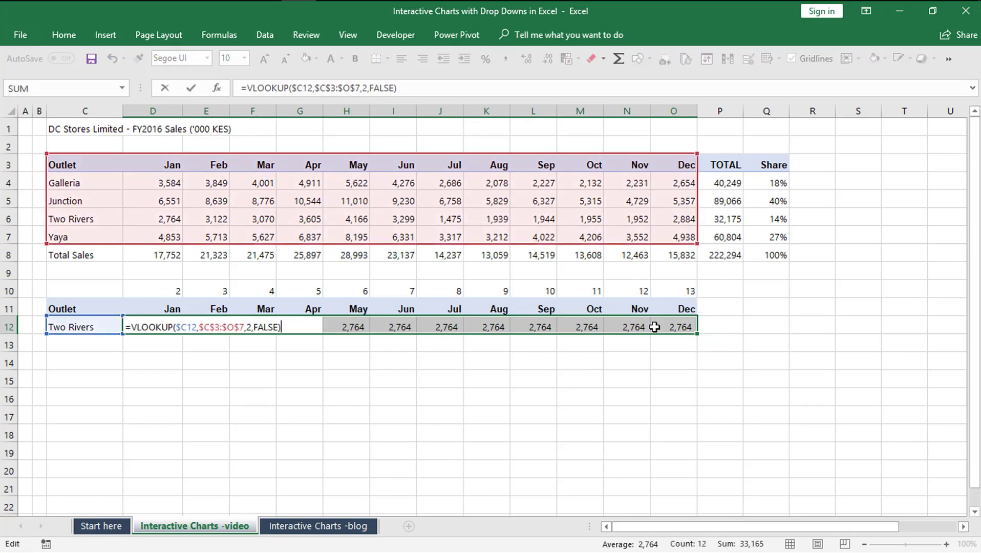
click(248, 327)
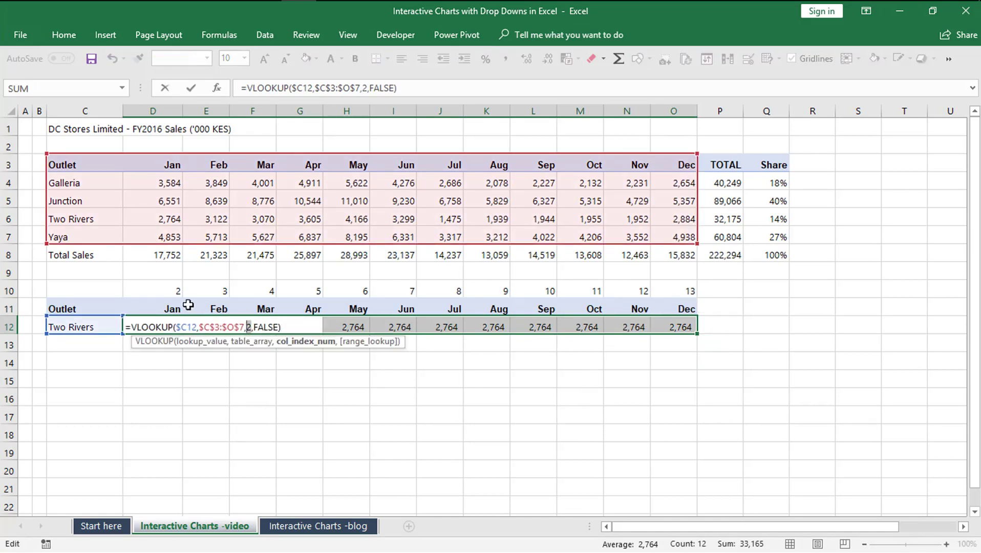
click(172, 290)
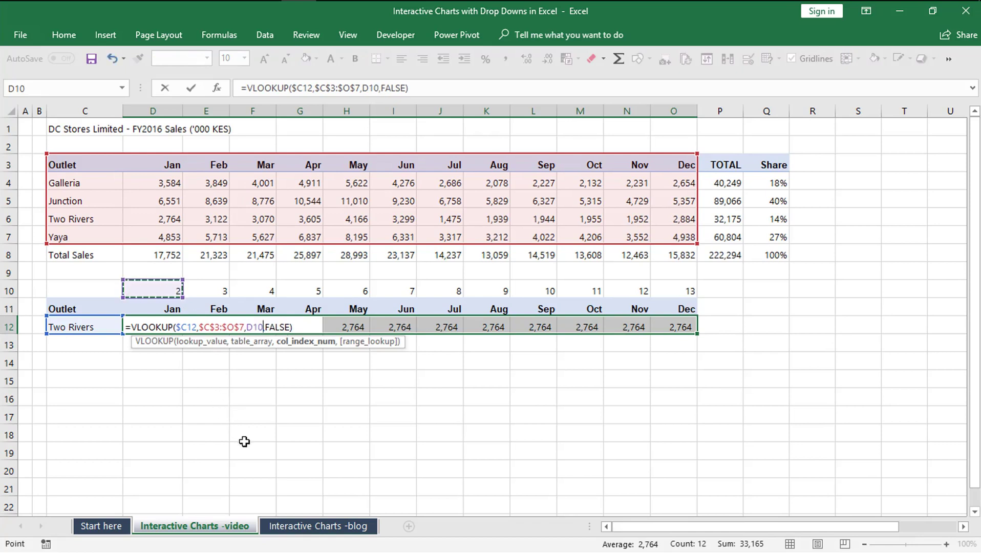
key(ctrl+Return)
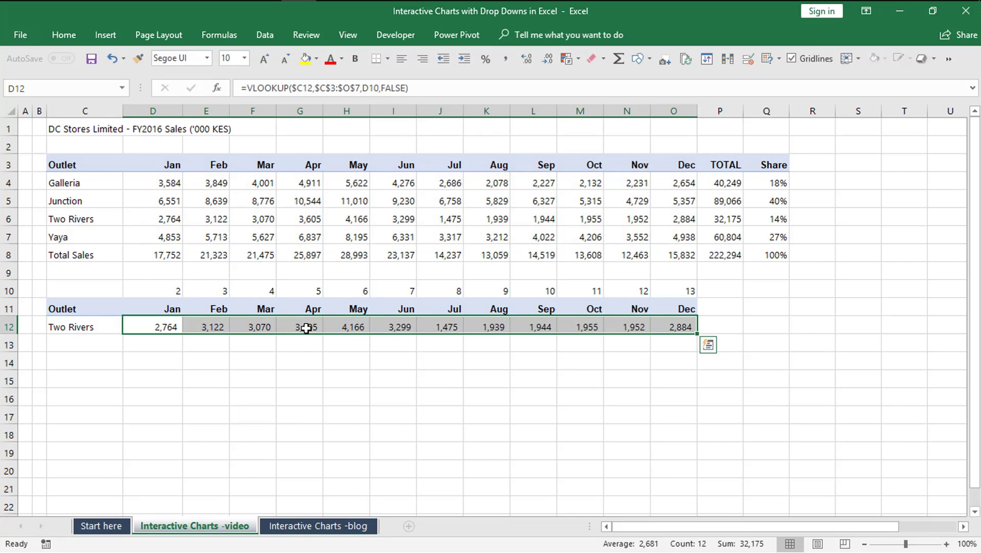
- Check the updated monthly lookups against the Two Rivers source row and helper numbers
click(305, 328)
click(353, 328)
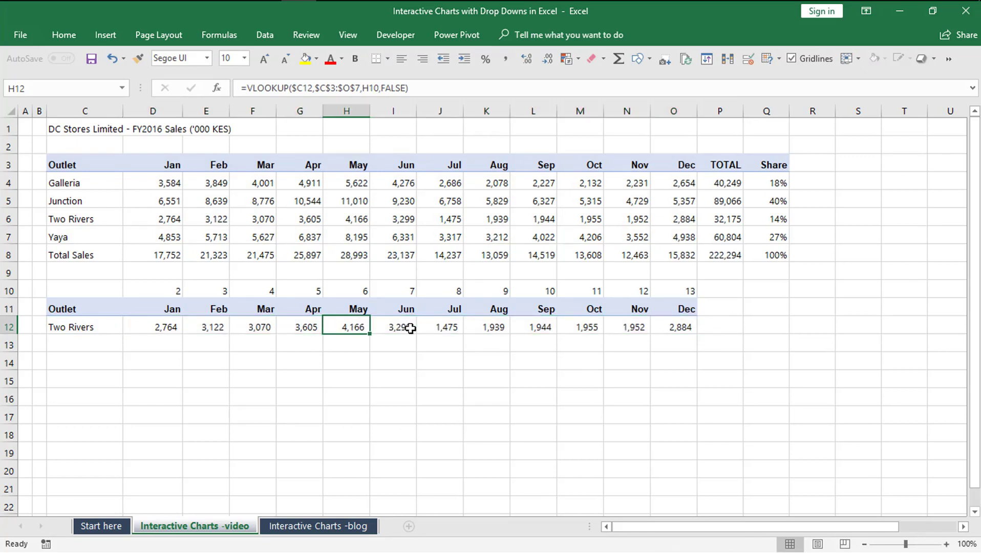
click(410, 328)
click(447, 328)
click(481, 326)
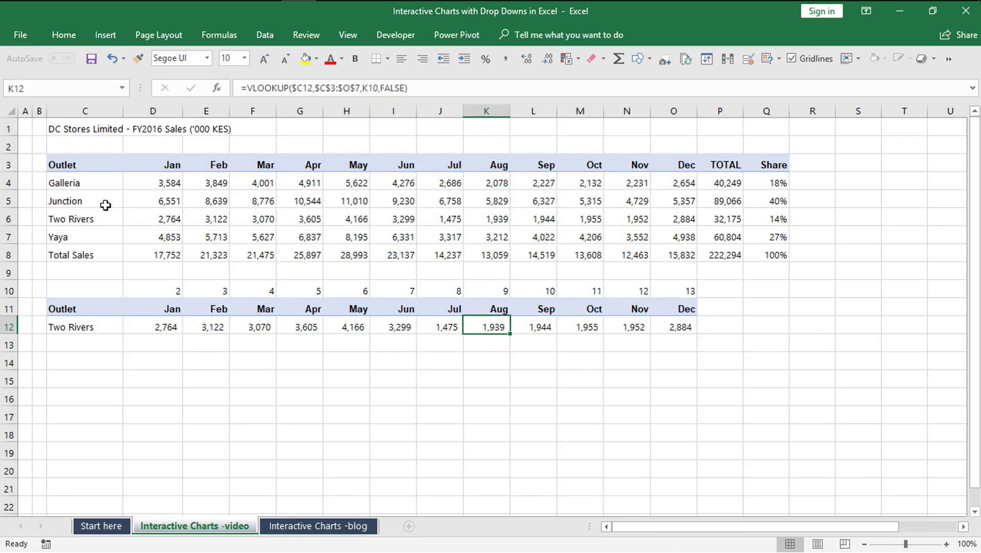
drag(81, 218, 679, 213)
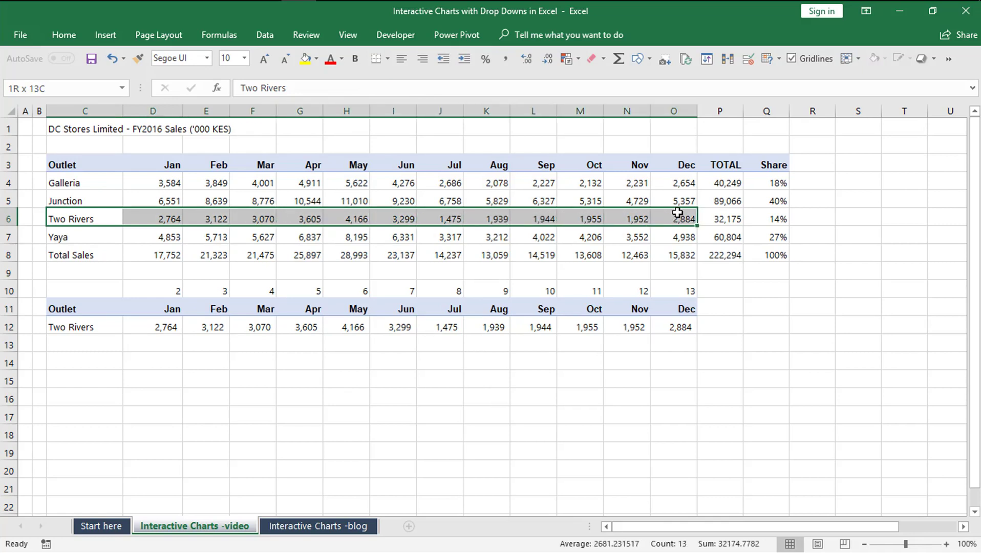
click(173, 323)
drag(174, 292, 679, 285)
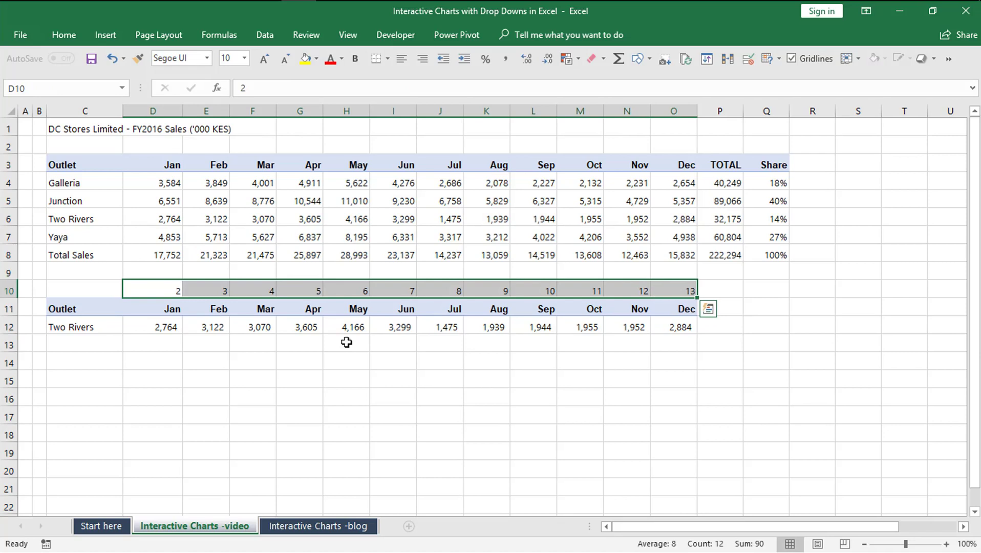
- Enter =MATCH(D11,$C$3:$O$3,0) in D15, returning 2 for Jan
click(166, 368)
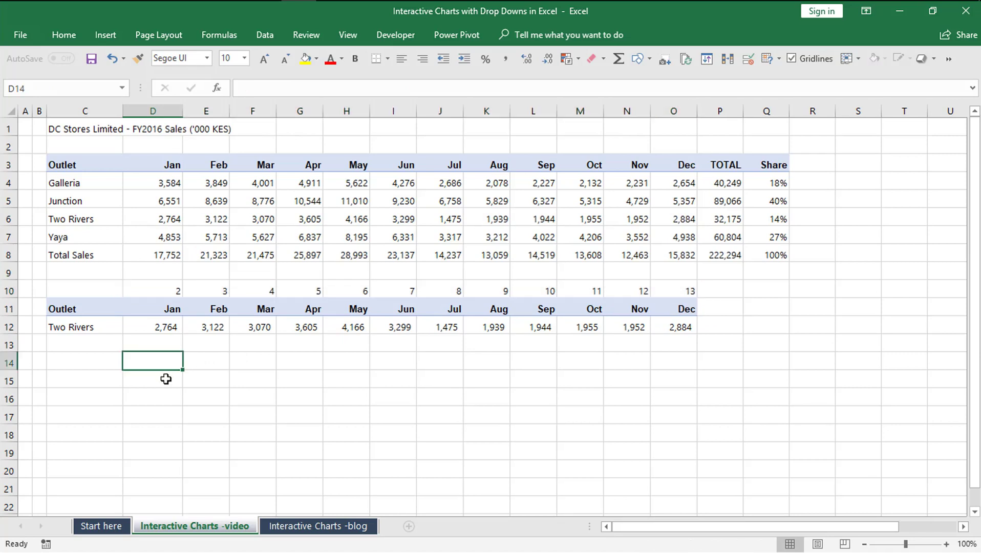
click(165, 379)
text(=mat)
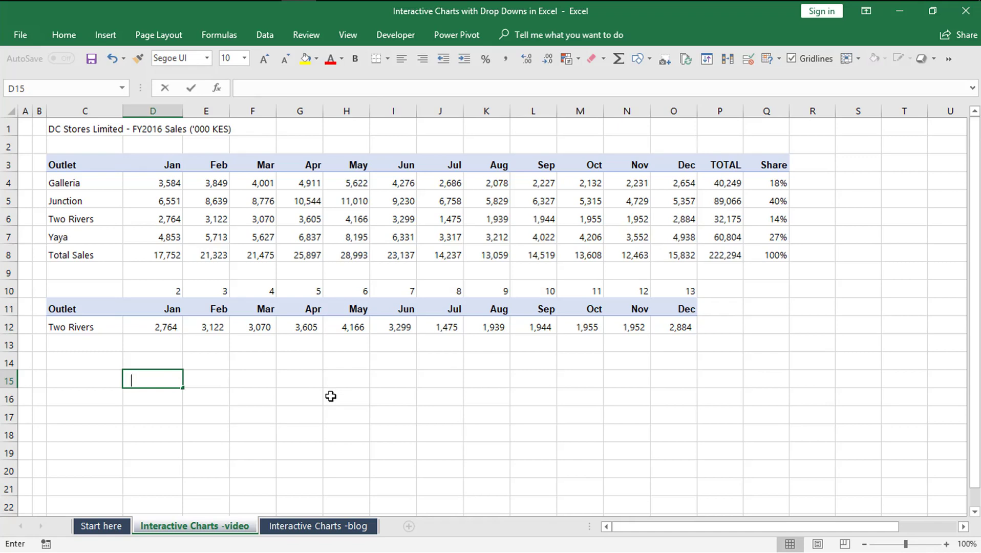
key(Tab)
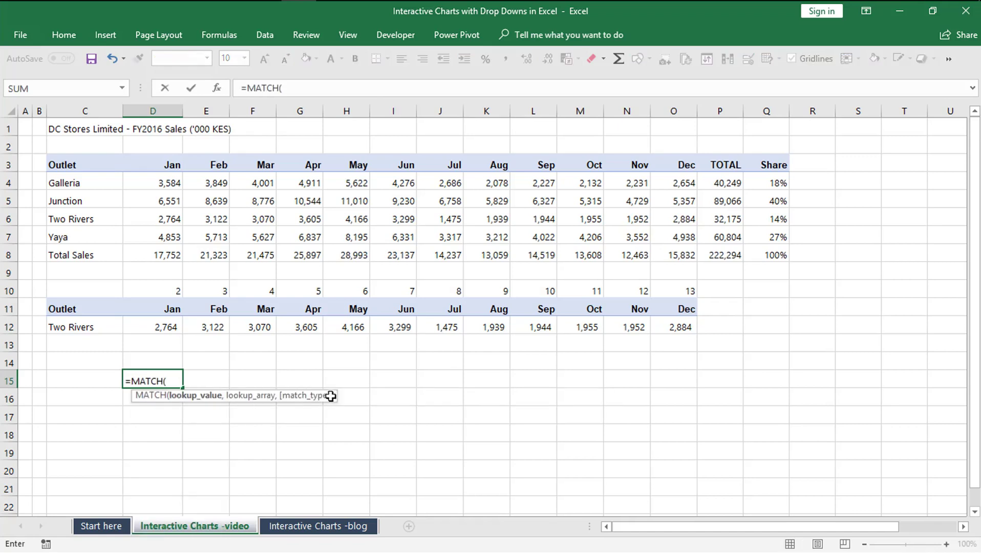
click(165, 311)
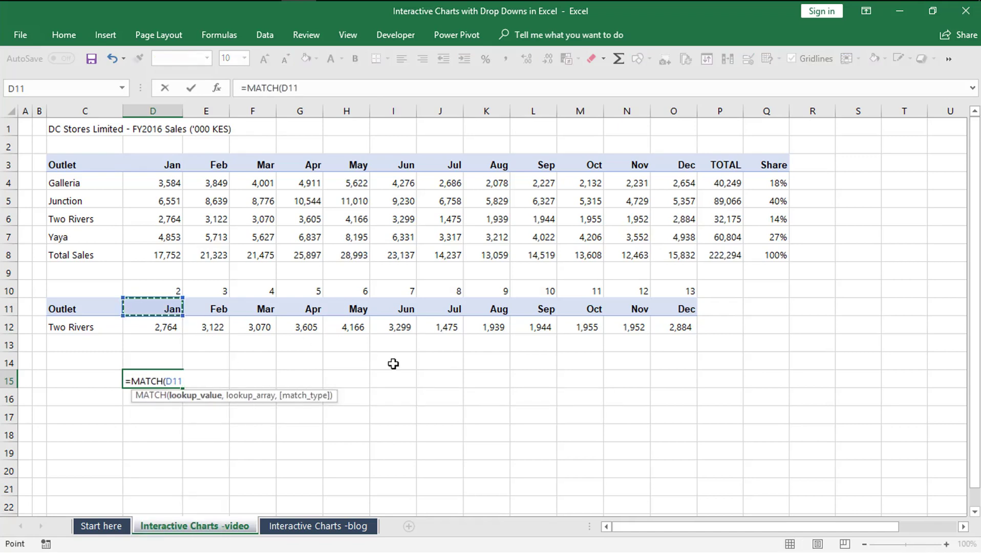
text(,)
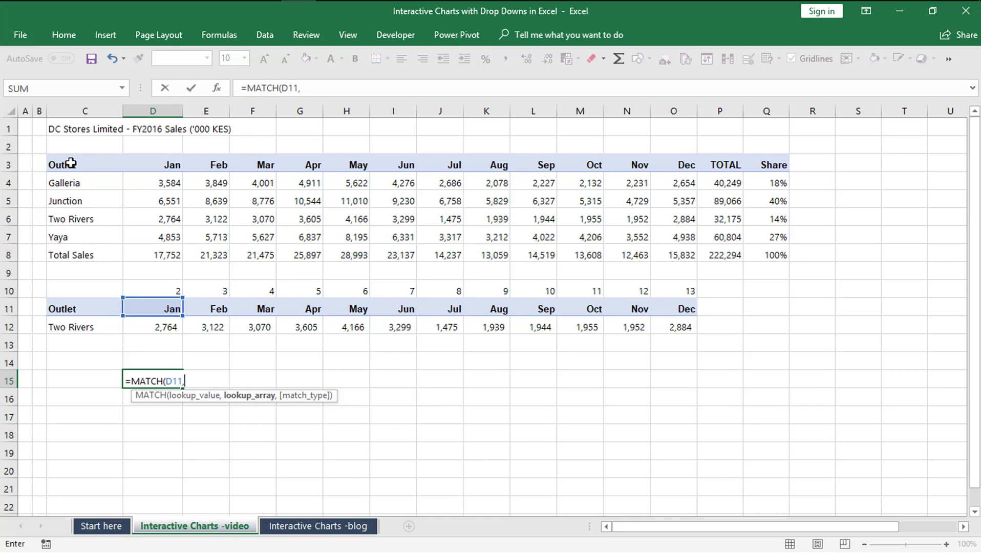
drag(70, 162, 681, 164)
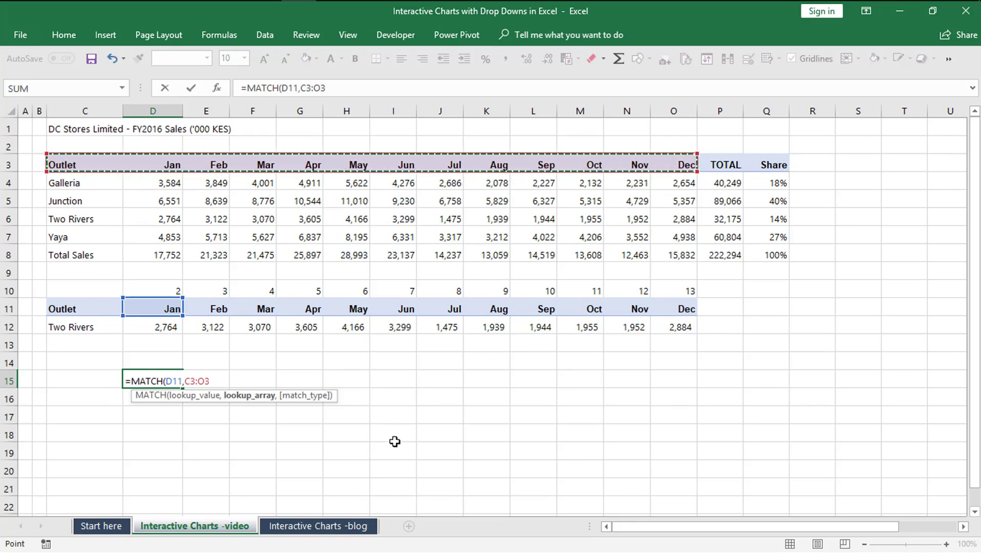
key(F4)
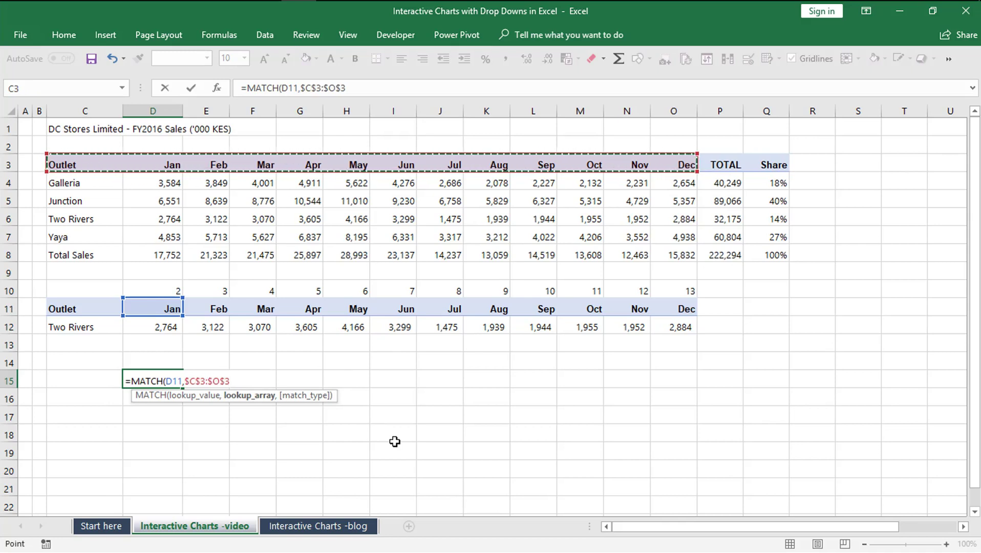
text(,)
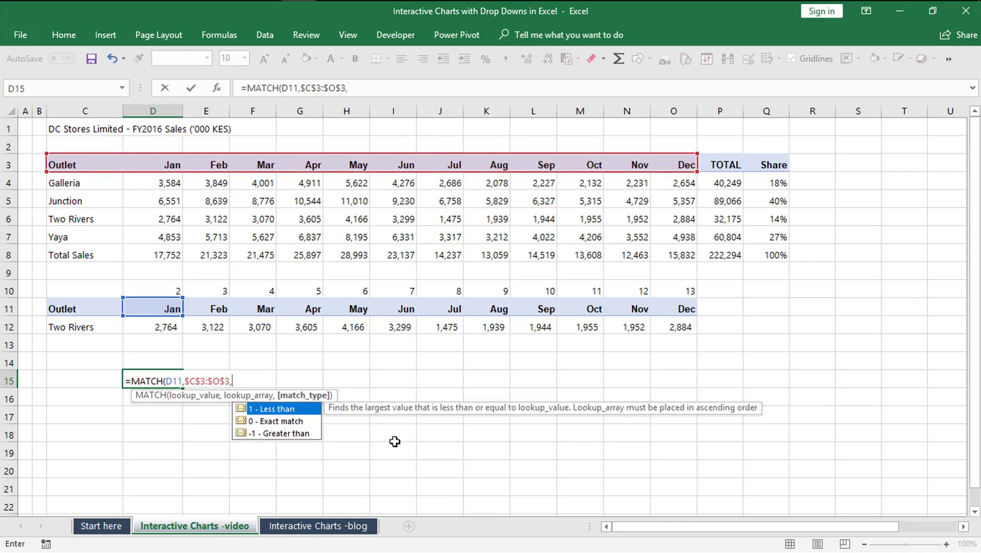
text(0))
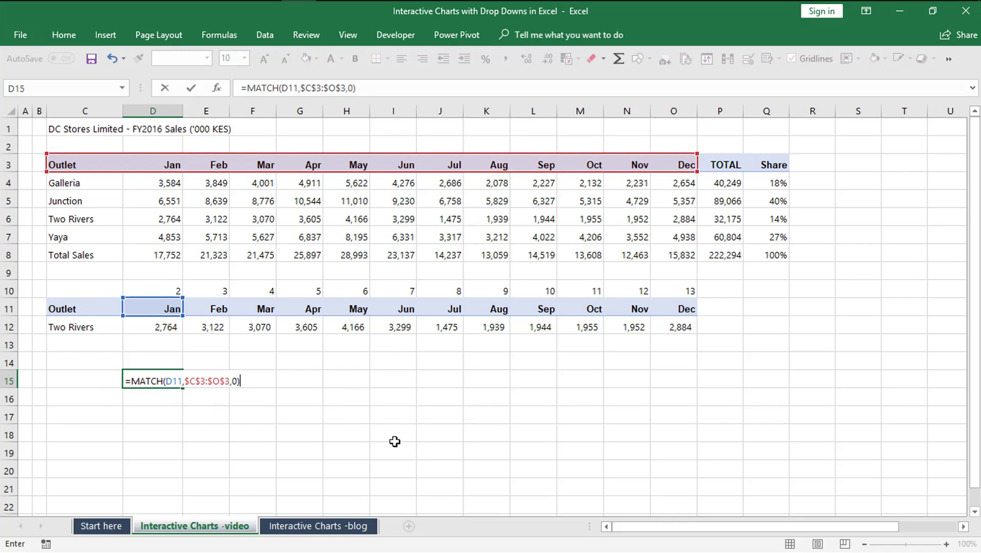
key(Return)
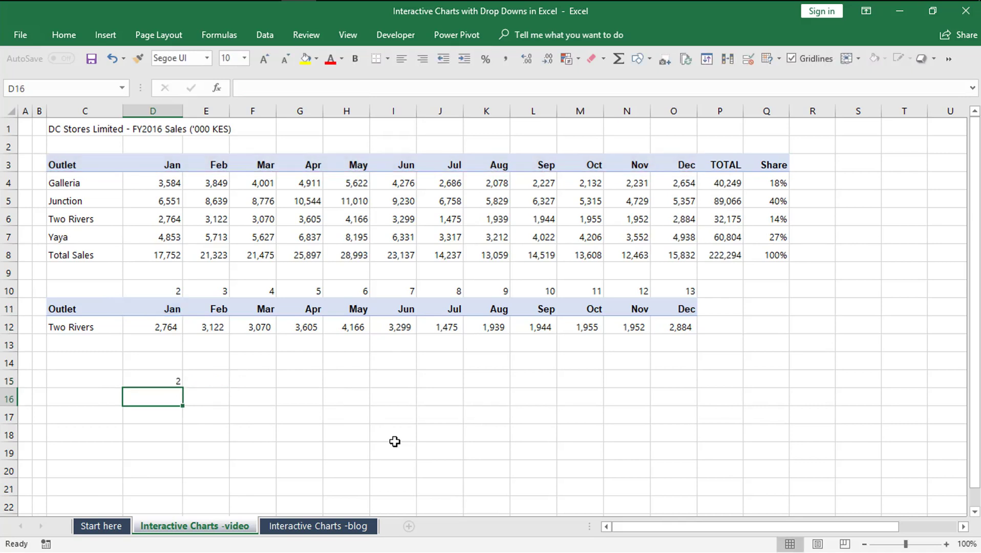
- Fill the MATCH formula across D15:O15 and compare with the row 10 numbers
click(178, 383)
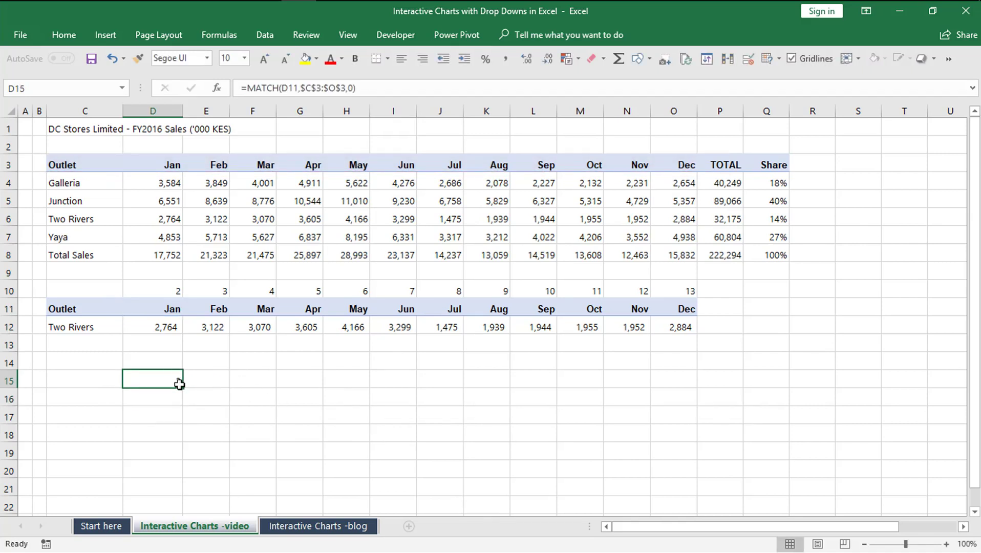
drag(184, 387, 683, 381)
click(631, 378)
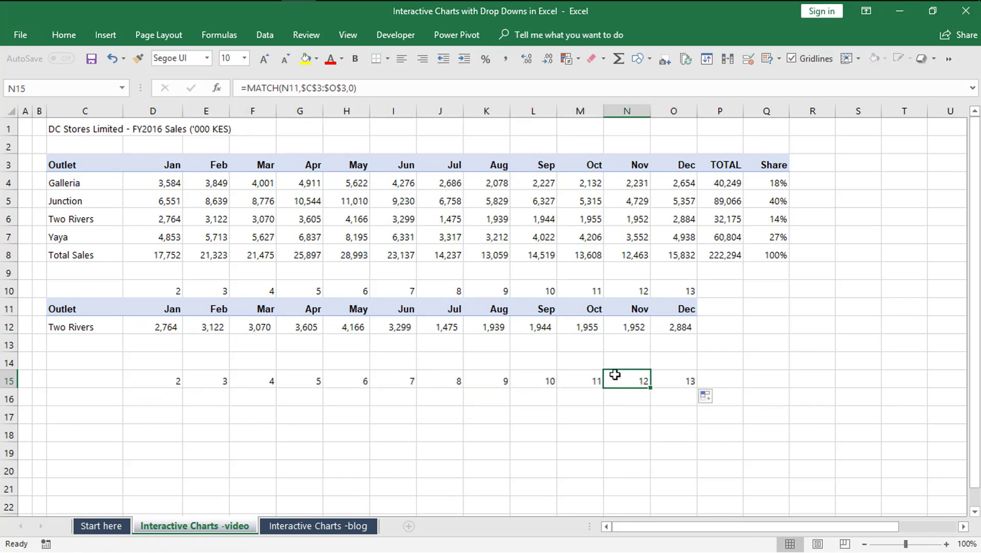
click(468, 286)
click(538, 288)
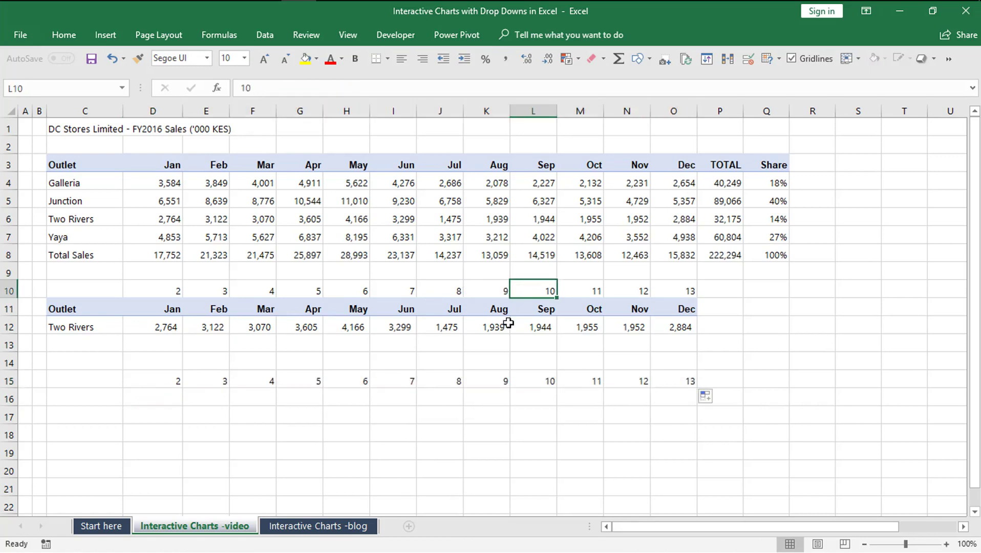
- Check J15's copied references, then select the MATCH expression in D15's formula
click(448, 377)
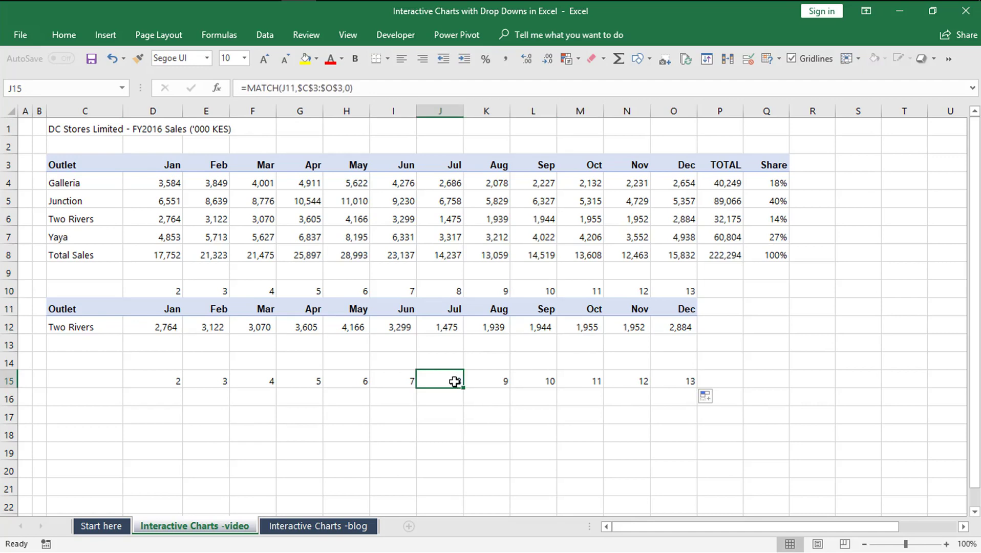
double_click(455, 381)
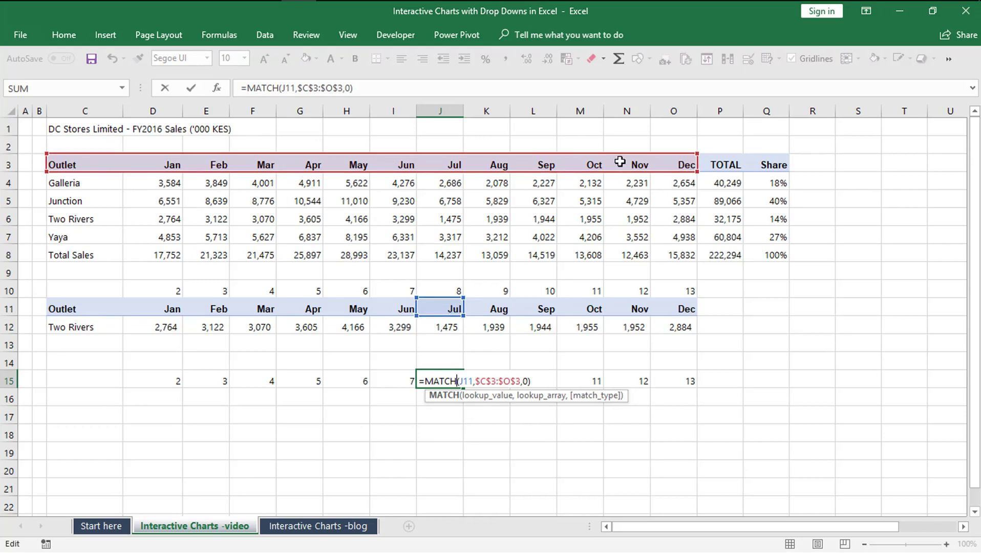
key(Return)
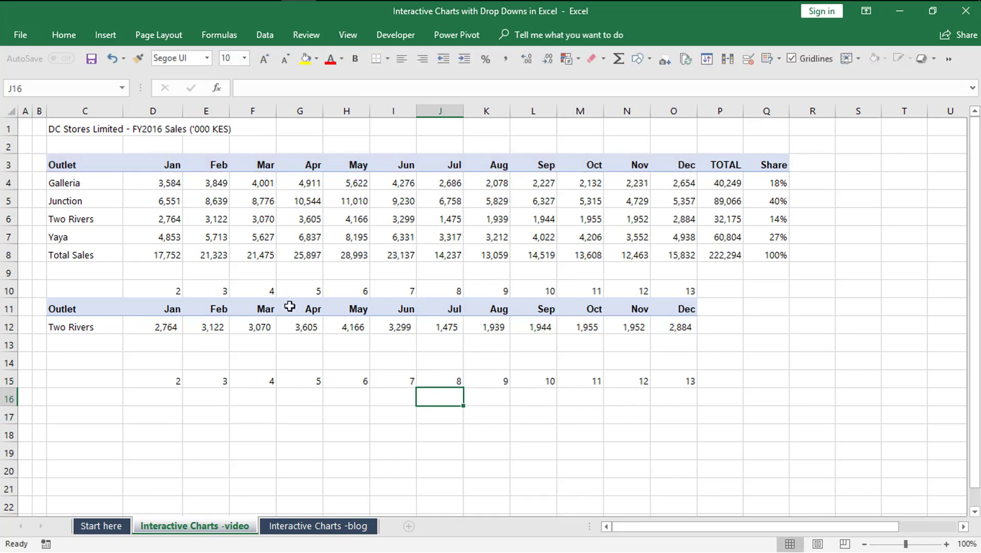
click(170, 378)
double_click(169, 381)
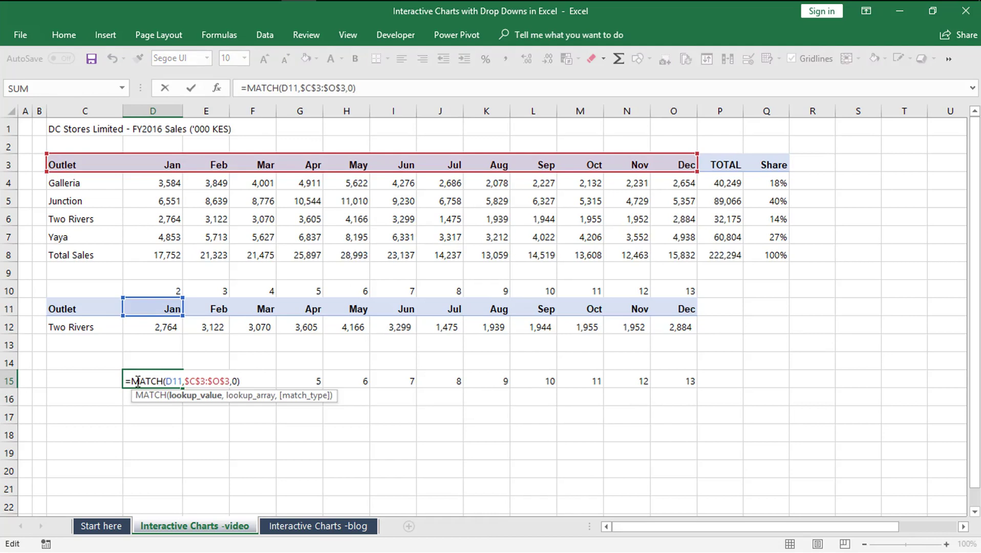
drag(133, 381, 250, 376)
key(ctrl+c)
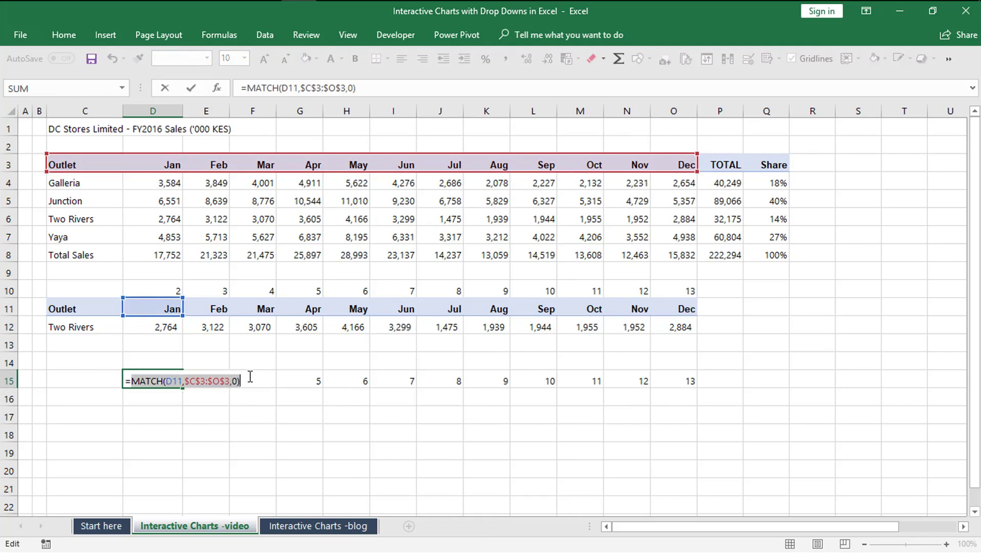
- Swap the D10 argument in D12:O12's VLOOKUPs for the nested MATCH(D11,$C$3:$O$3,0)
key(Escape)
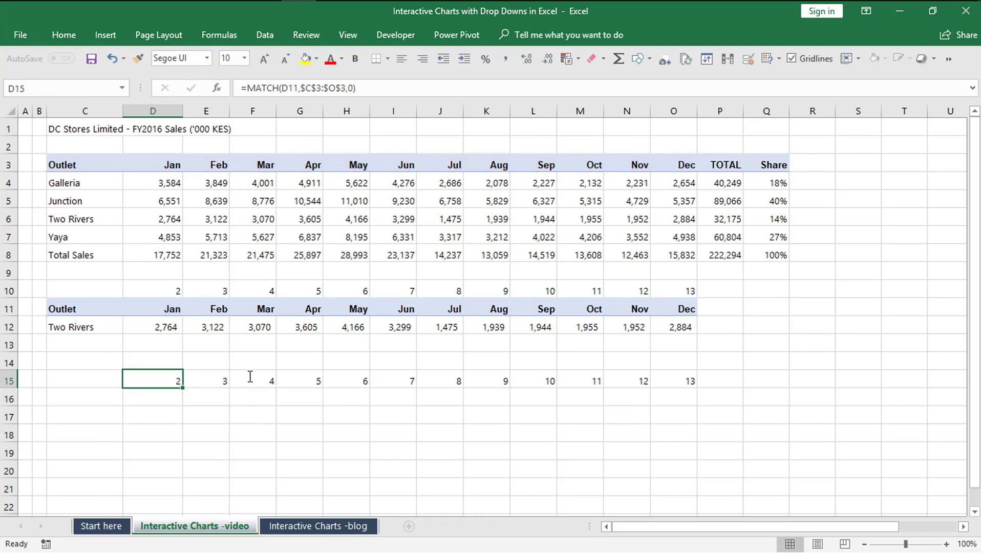
click(172, 324)
key(ctrl+shift+Right)
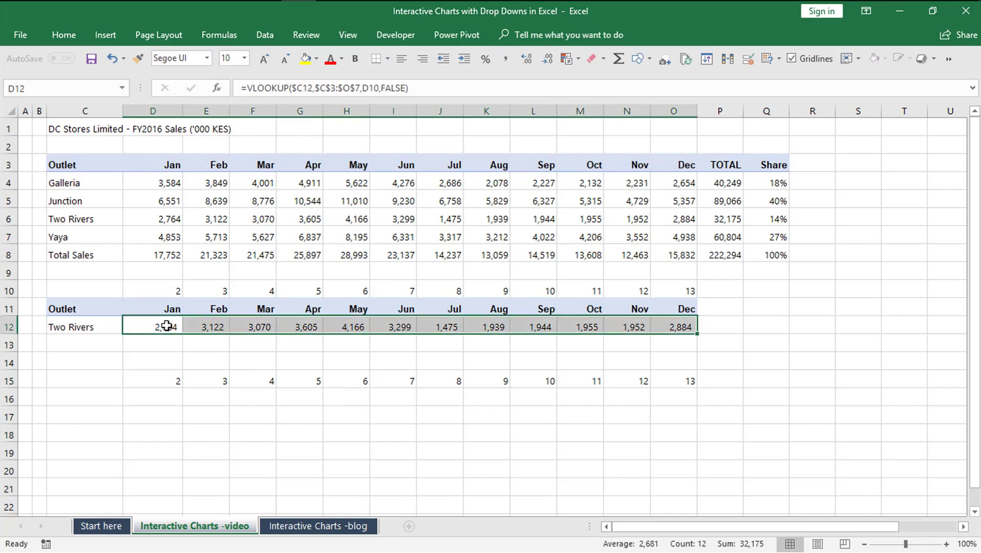
key(F2)
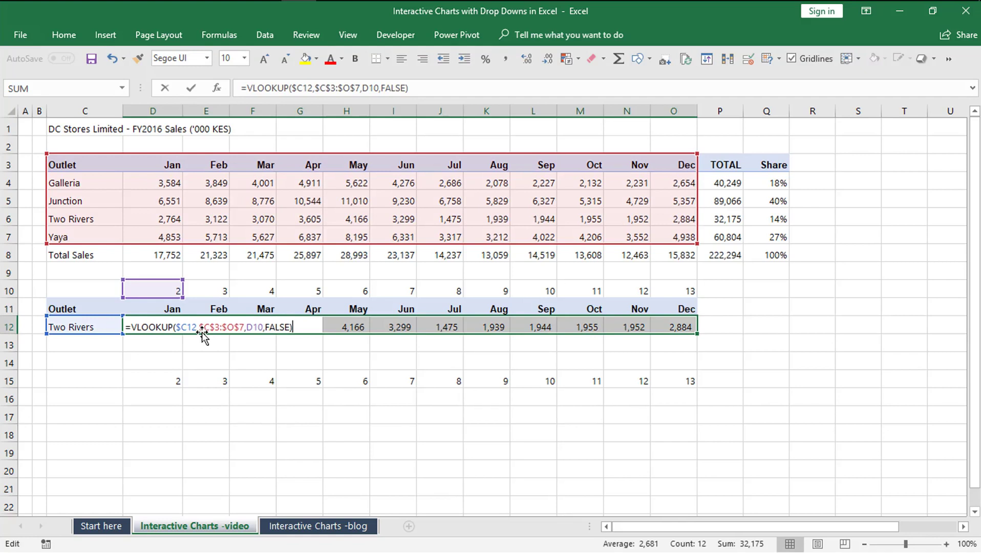
double_click(254, 330)
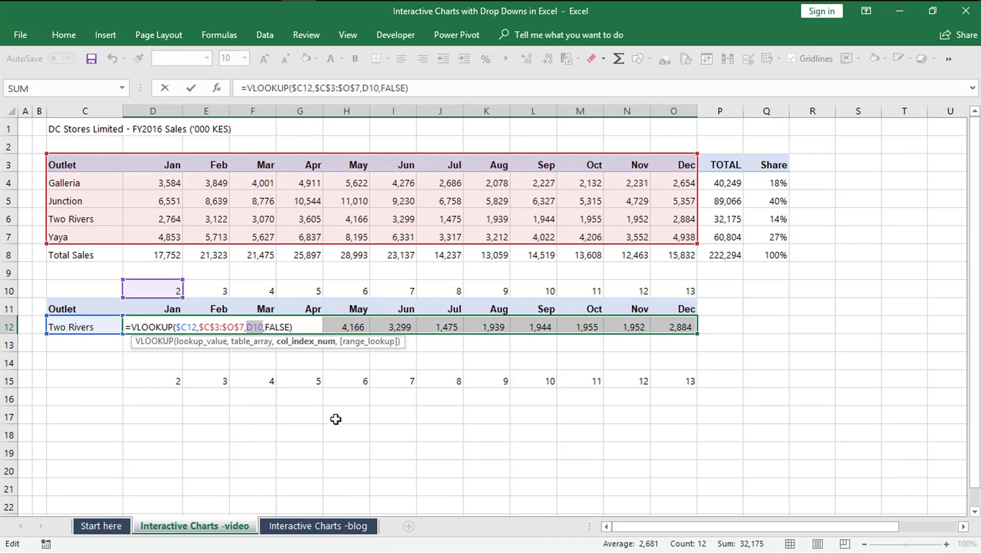
key(BackSpace)
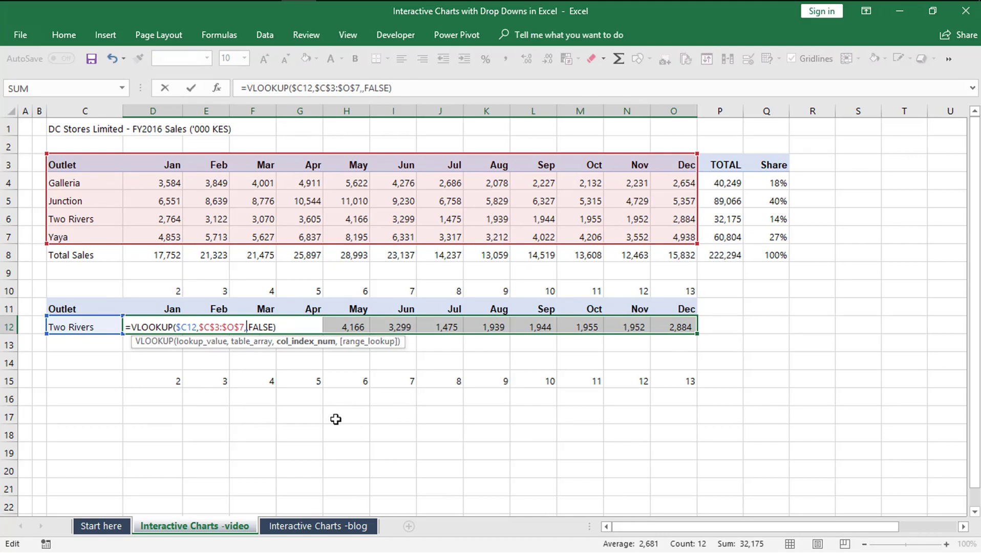
key(ctrl+v)
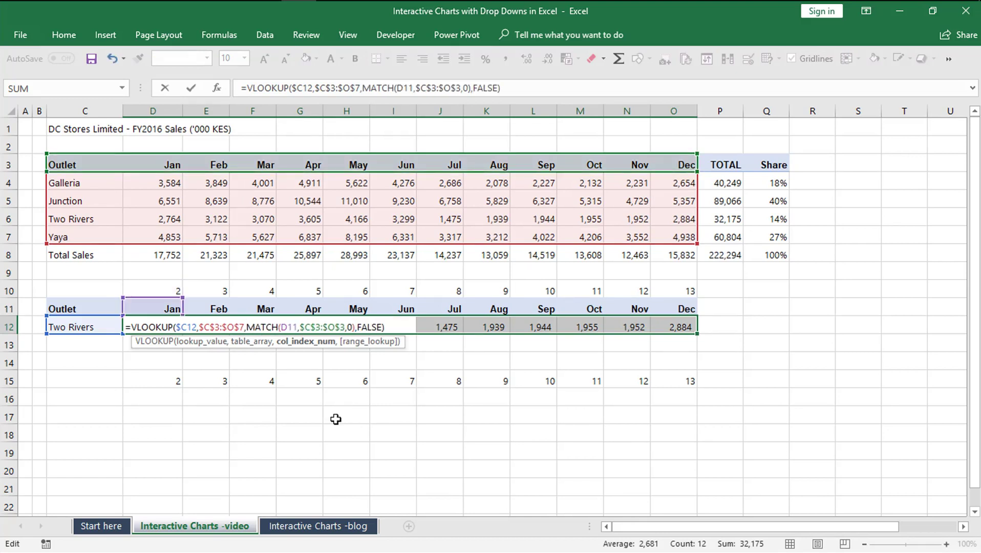
key(ctrl+Return)
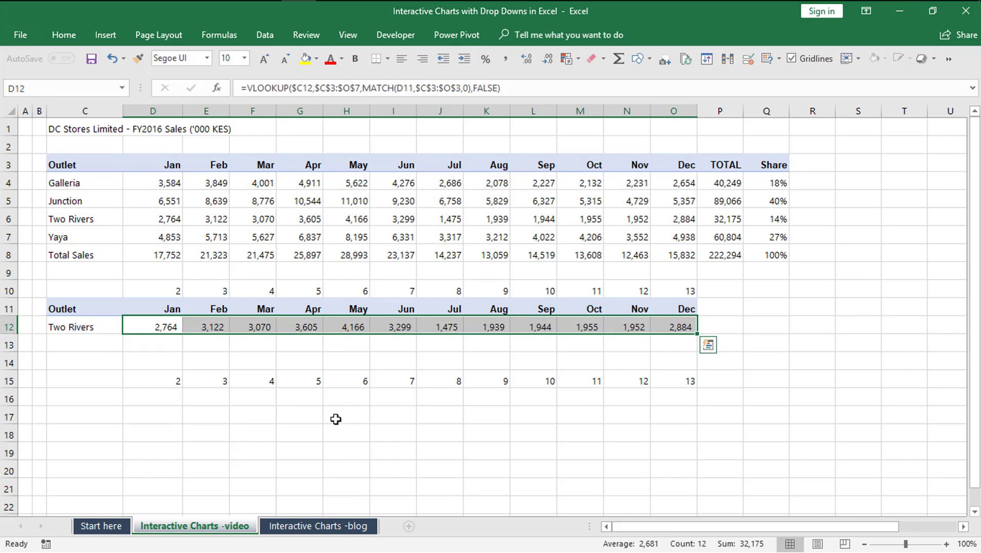
click(351, 324)
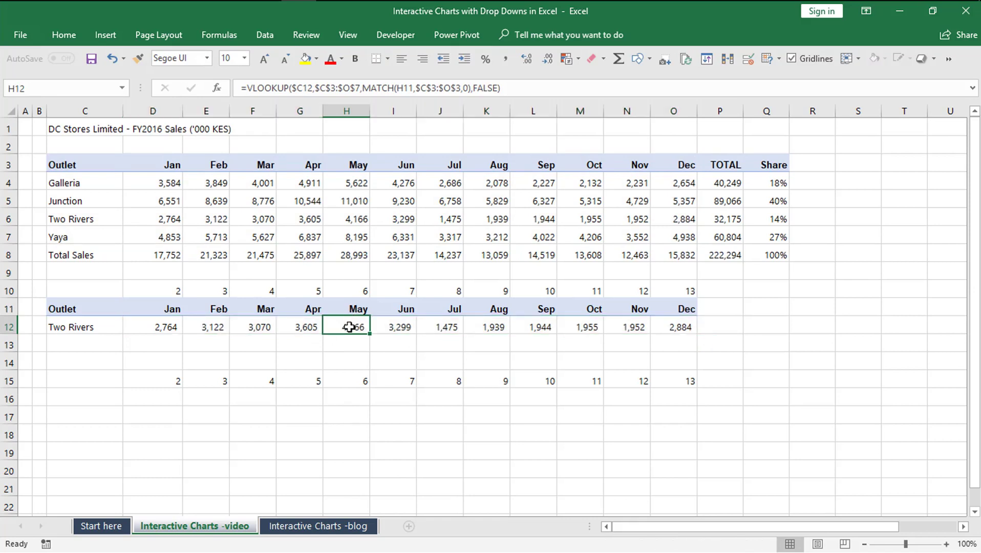
click(174, 325)
click(104, 326)
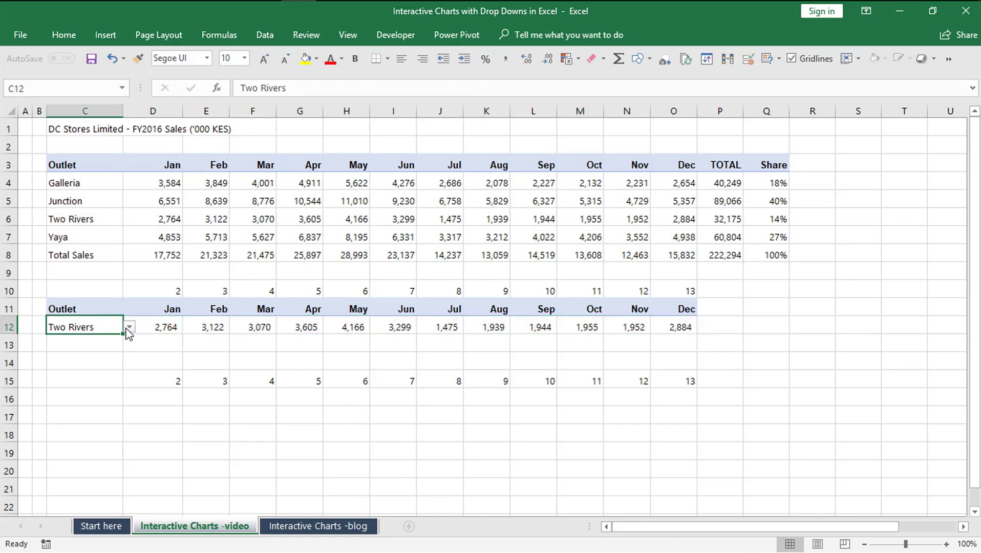
click(129, 327)
click(116, 348)
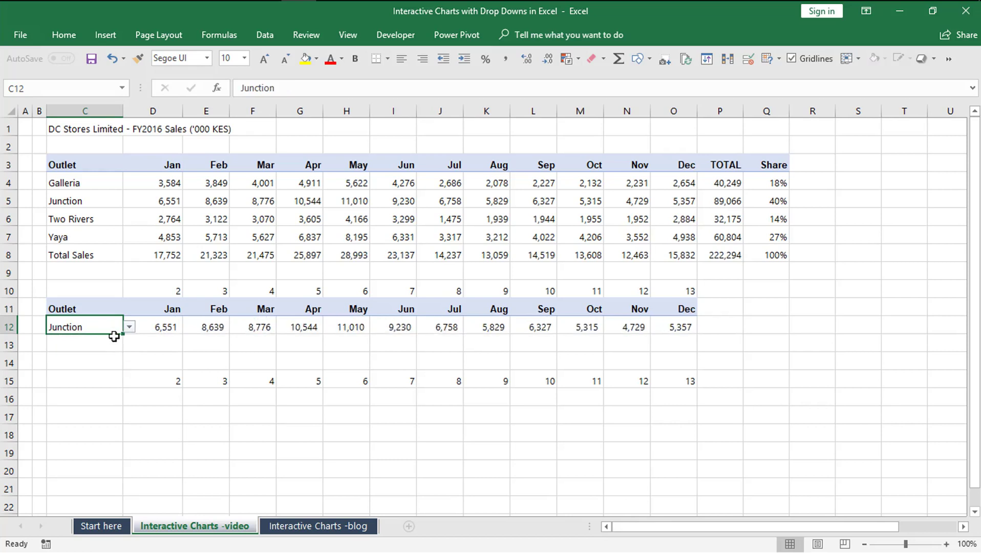
click(129, 327)
click(123, 339)
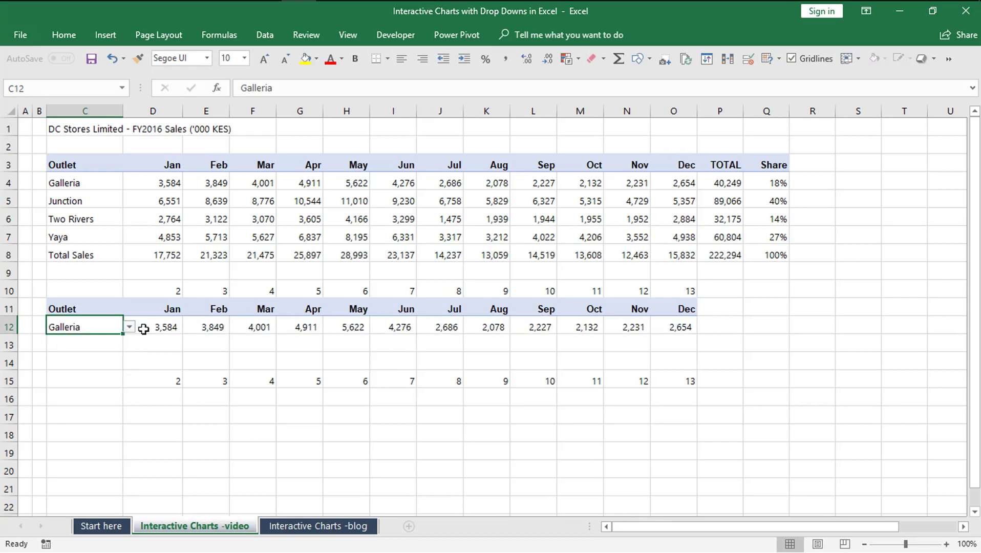
click(134, 328)
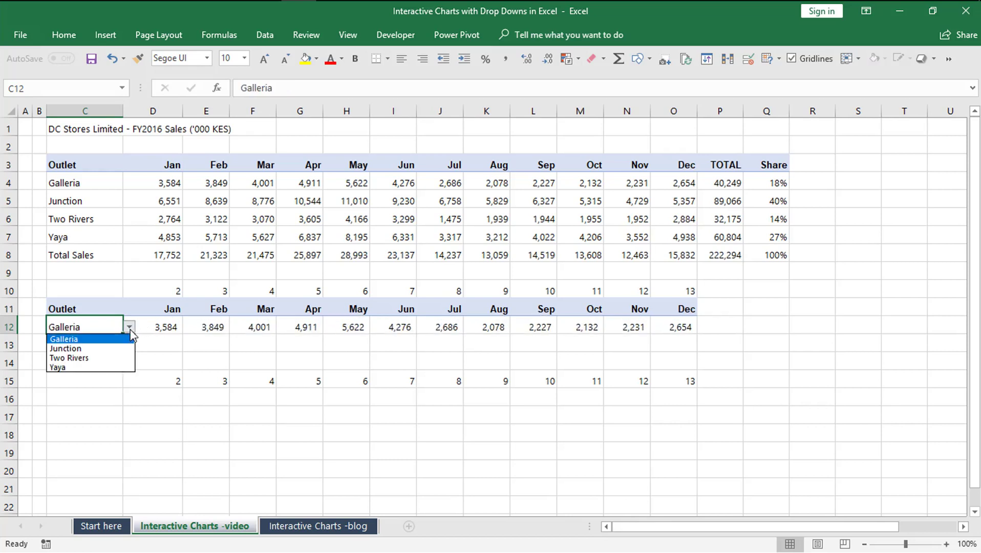
click(122, 357)
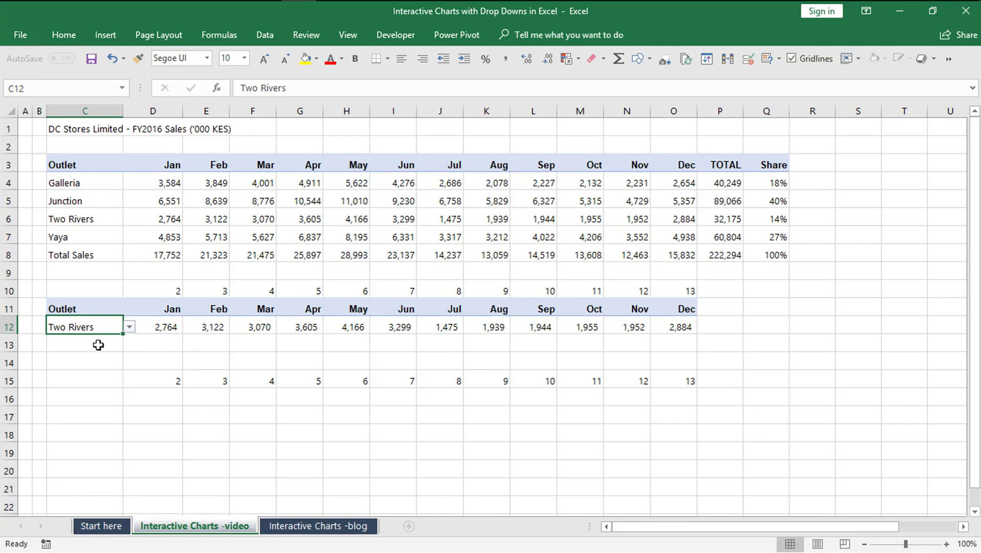
click(98, 348)
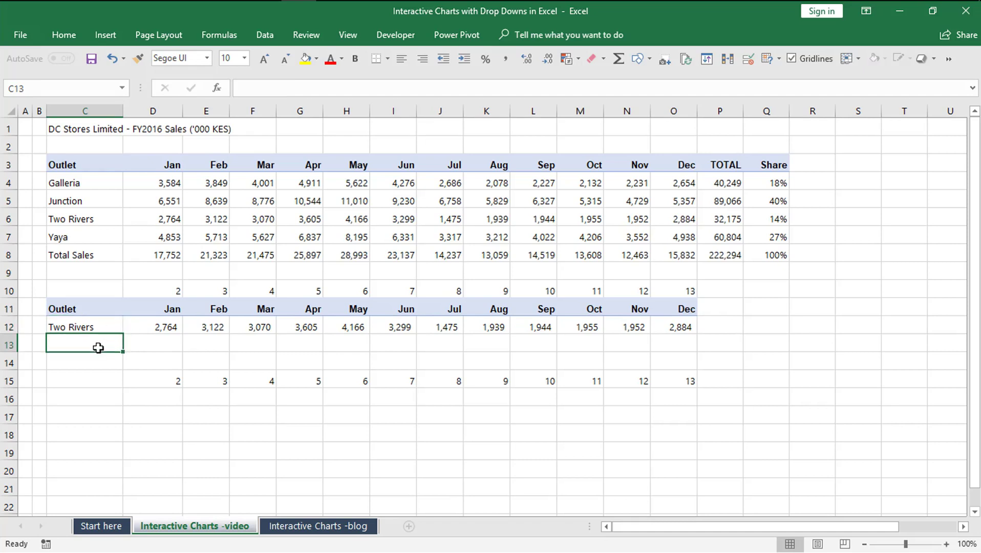
click(974, 511)
click(975, 512)
click(974, 512)
click(974, 512)
click(974, 512)
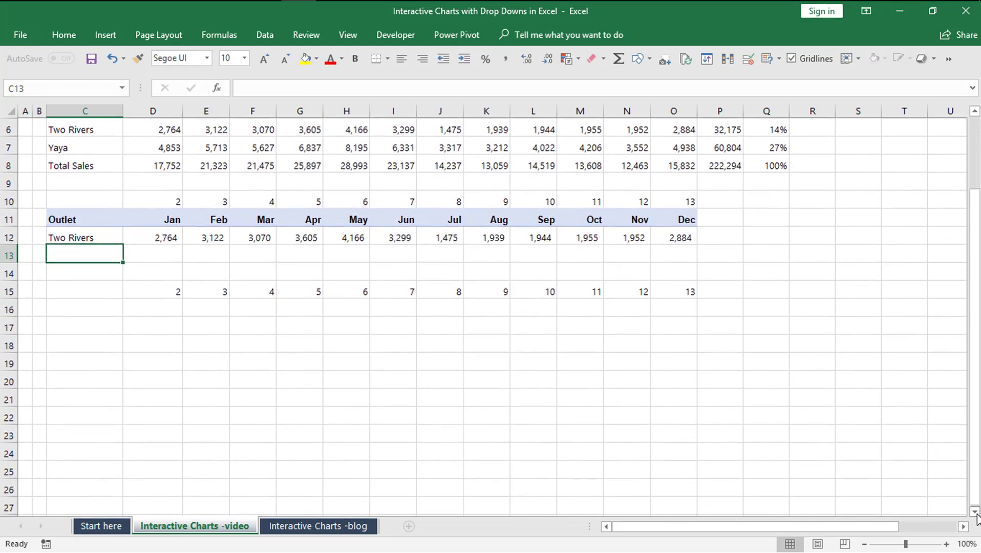
click(974, 512)
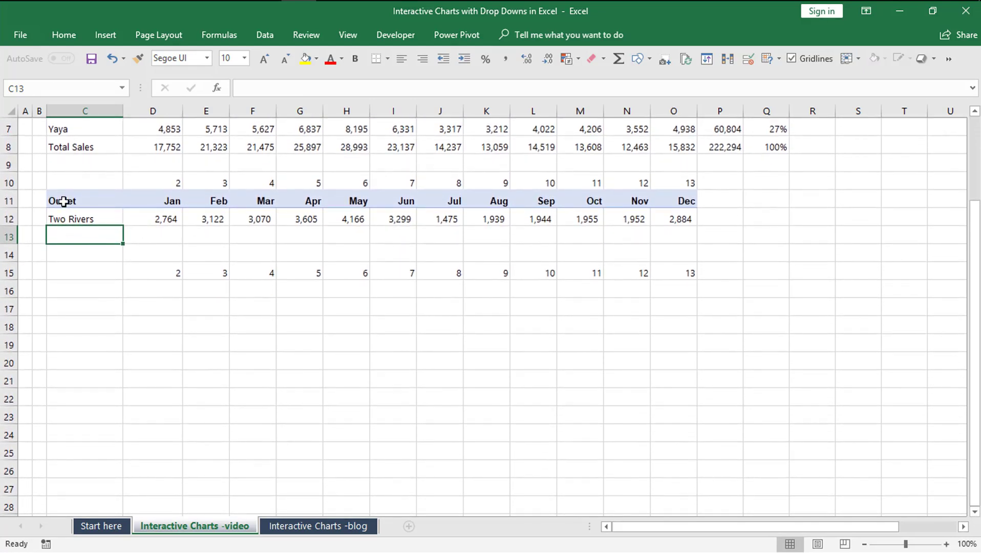
- Chart C11:O12 as a line with markers, placed below the table and enlarged to about row 25
drag(63, 201, 666, 218)
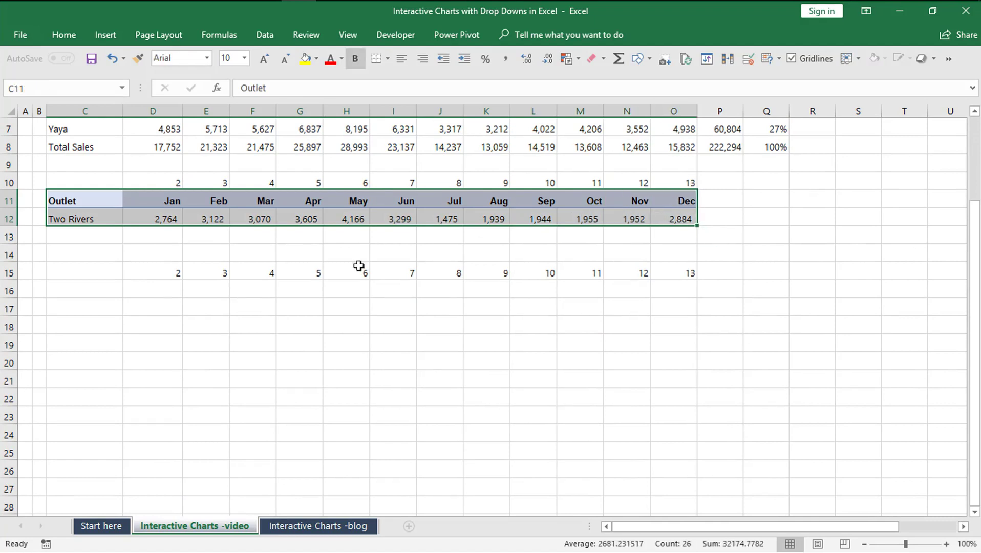
click(111, 38)
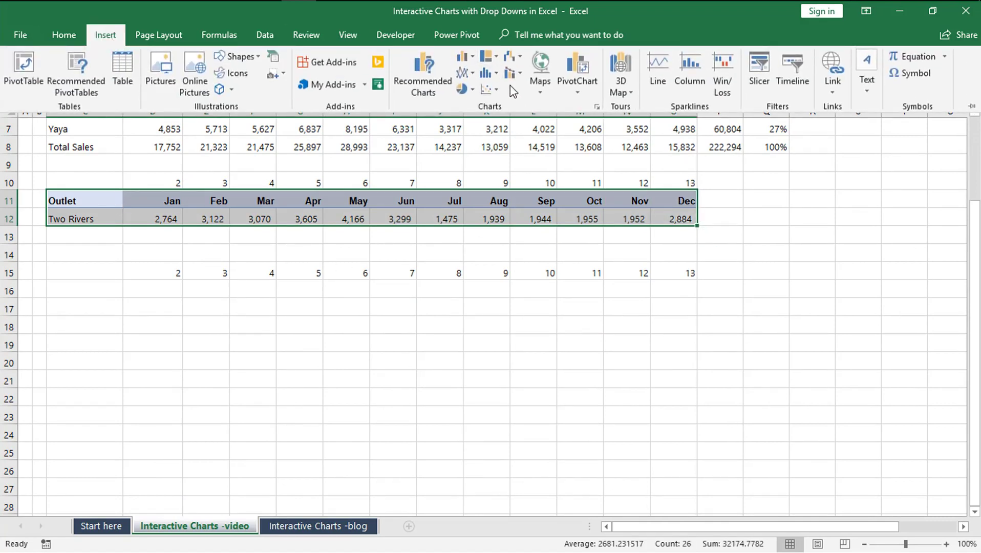
click(467, 74)
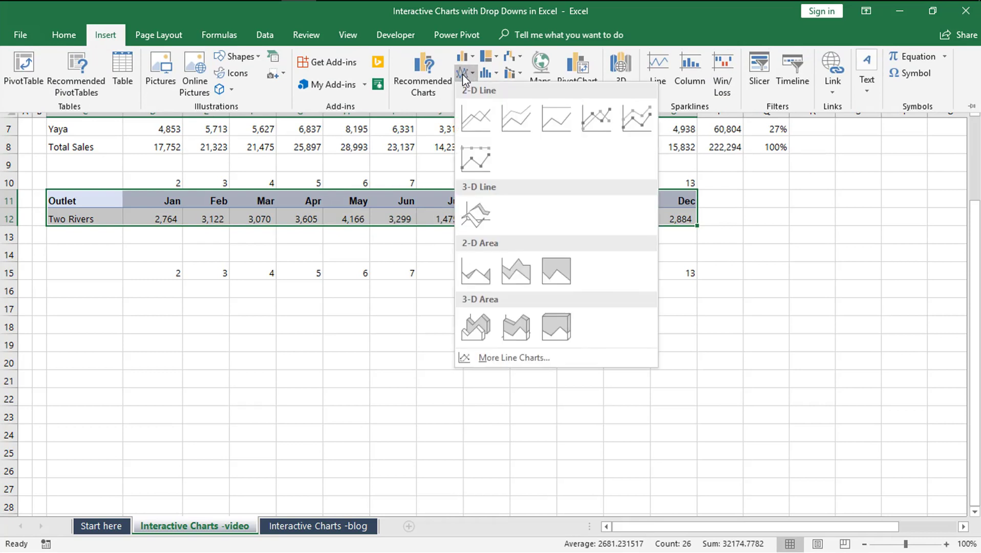
click(593, 127)
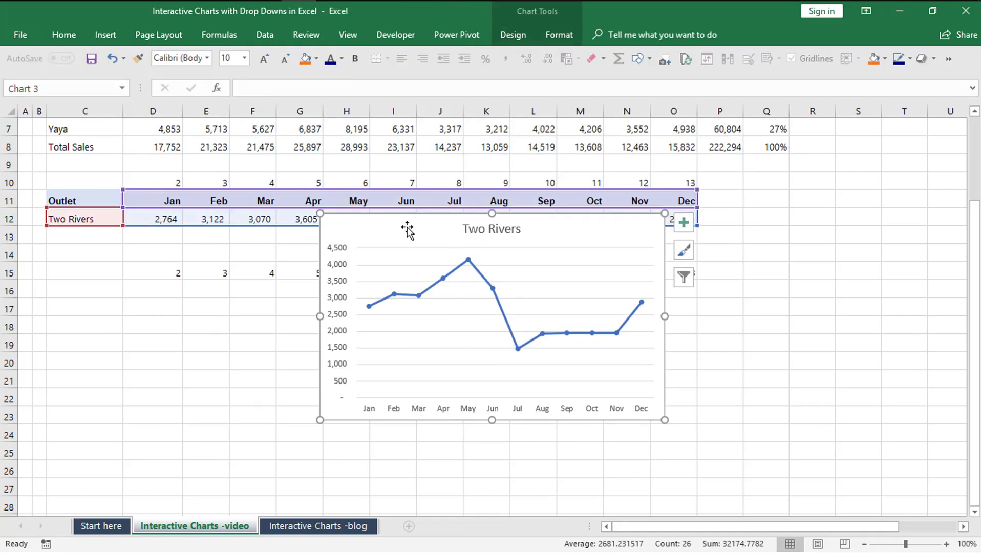
mouse_move(416, 220)
mouse_down()
mouse_move(296, 256)
mouse_move(238, 242)
mouse_up()
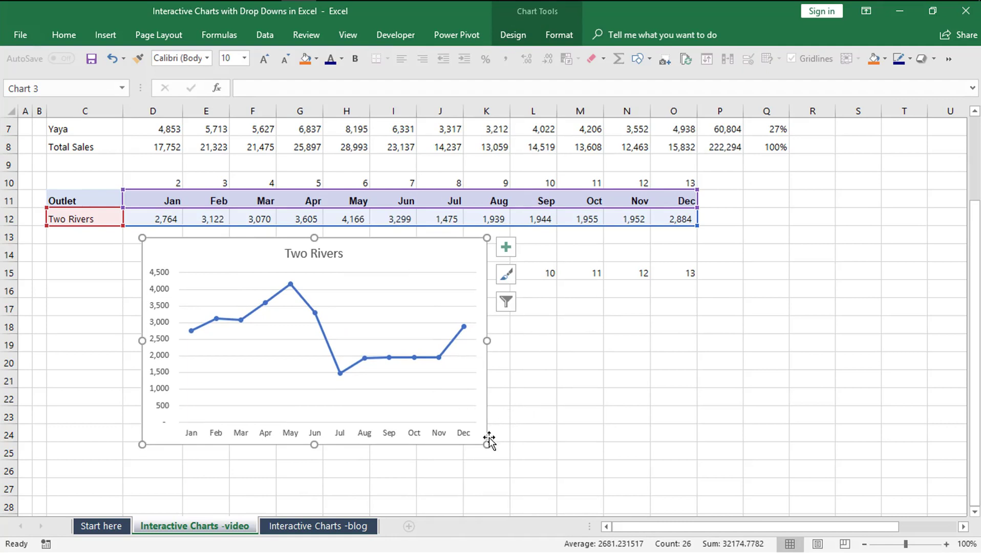
drag(486, 444, 576, 463)
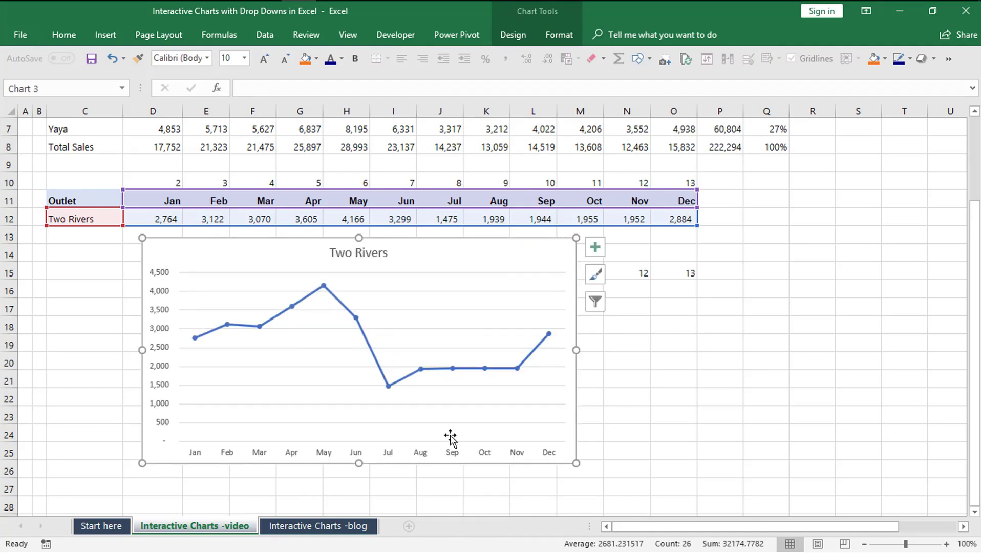
click(109, 269)
click(111, 218)
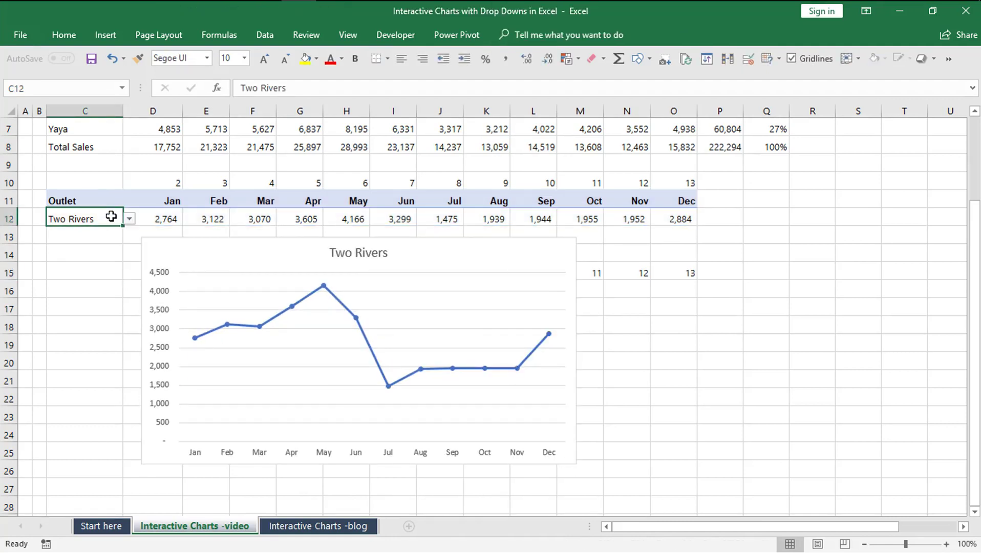
click(130, 220)
click(118, 244)
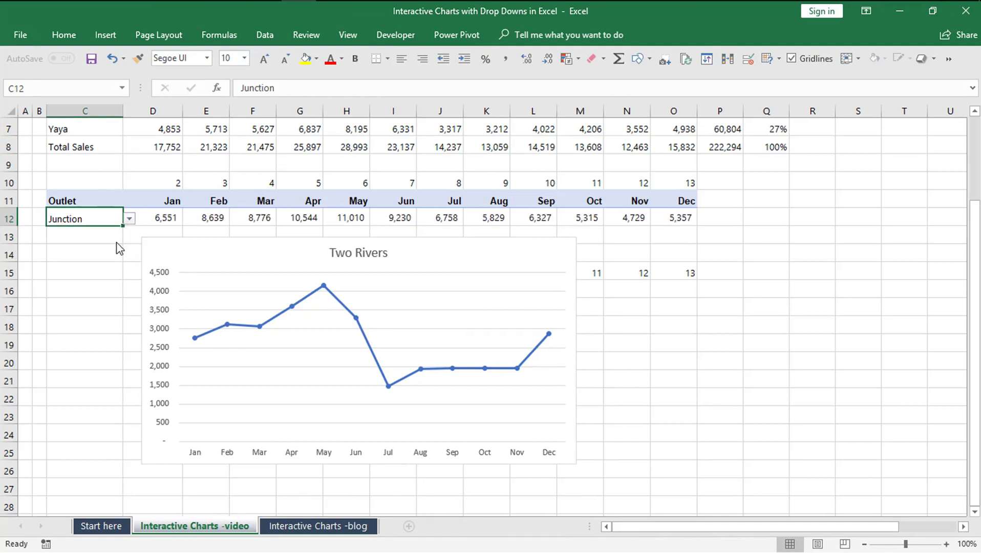
click(130, 220)
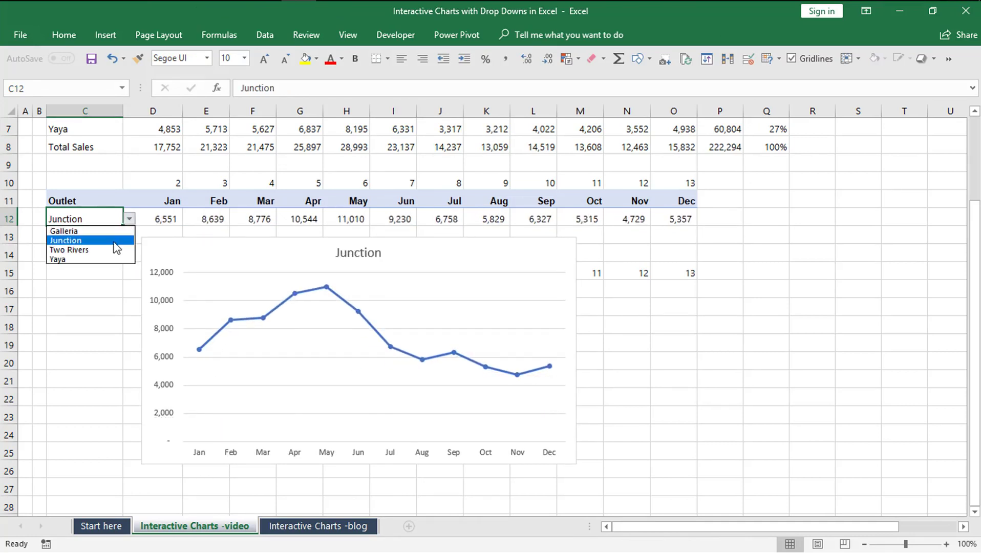
click(109, 259)
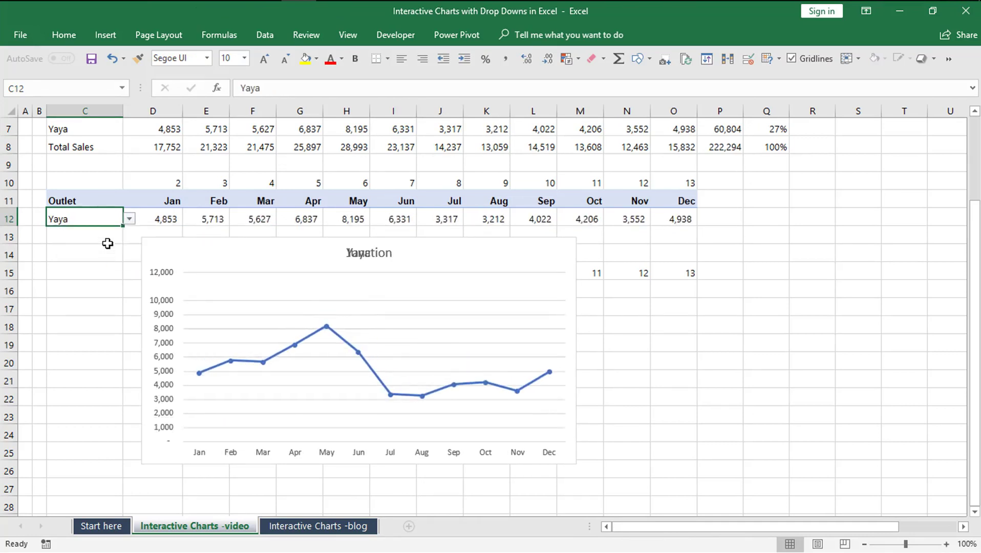
click(129, 220)
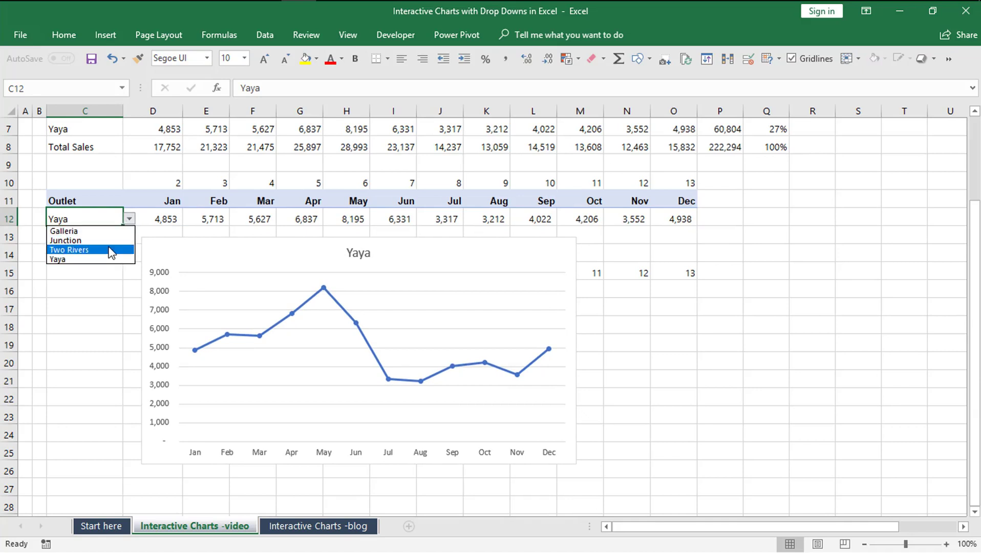
click(112, 250)
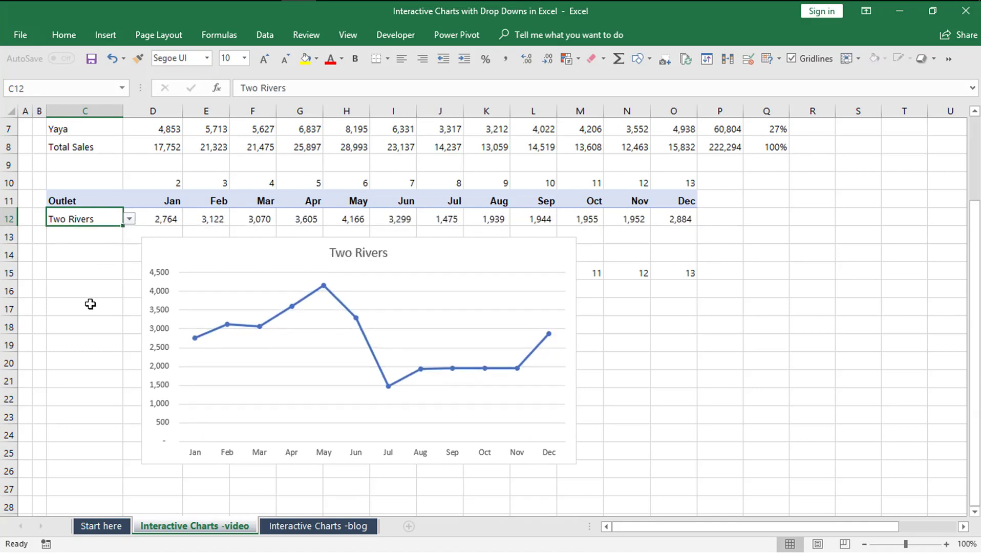
click(84, 257)
click(164, 246)
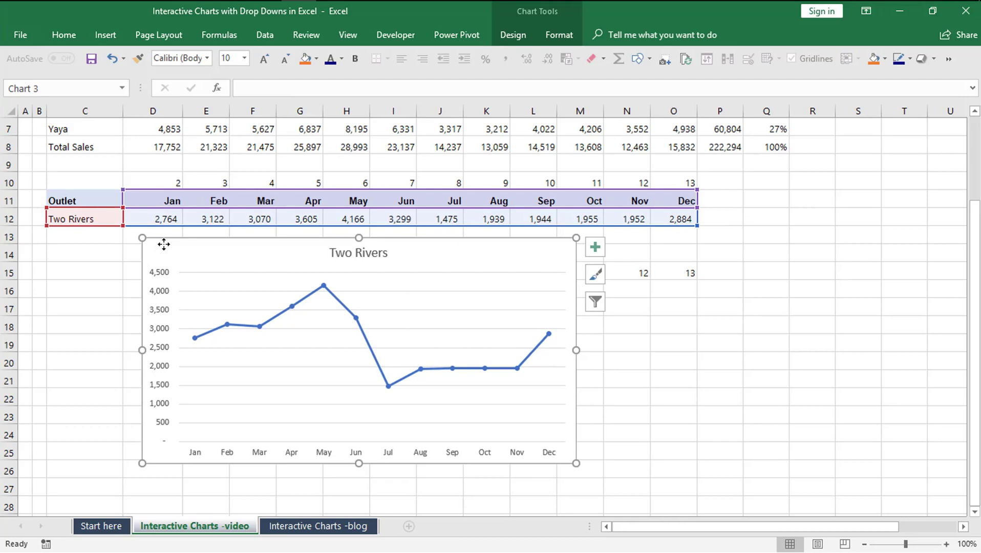
- Open the Format Data Series pane for the Two Rivers line series
right_click(310, 301)
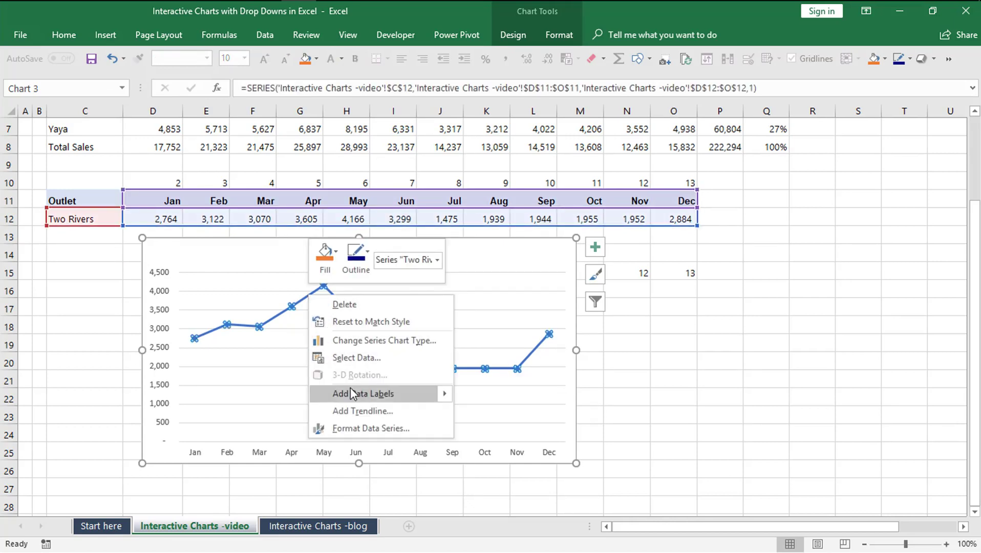
click(391, 433)
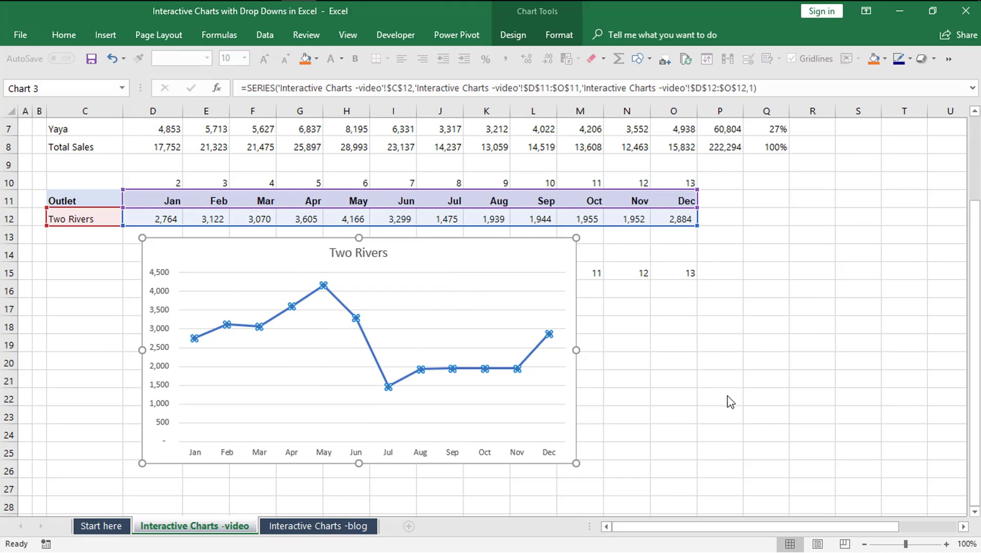
click(275, 287)
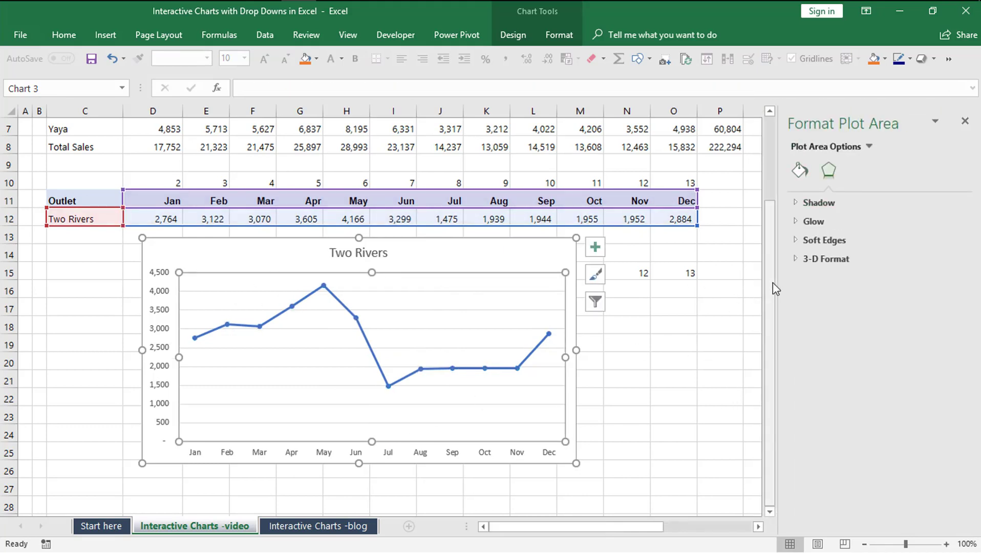
click(370, 345)
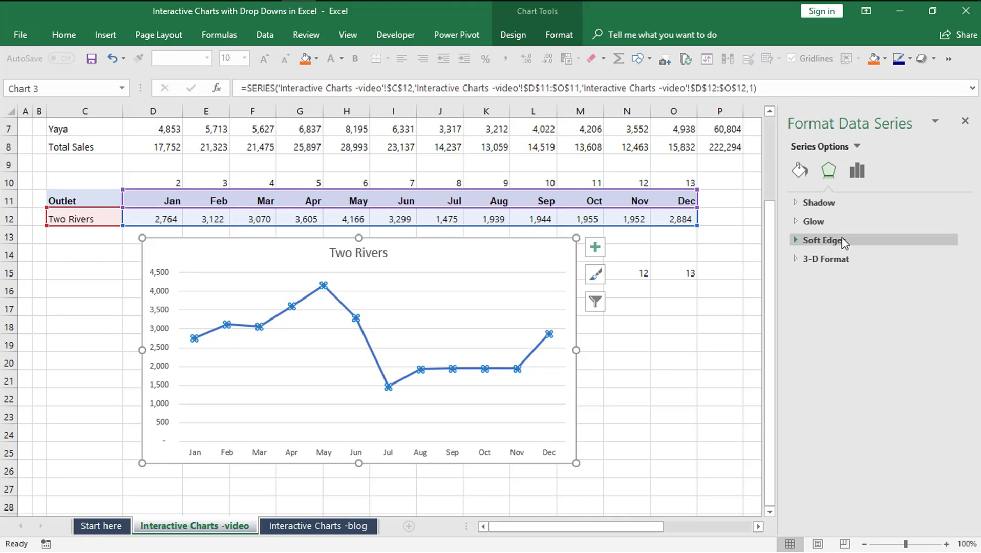
- Make the series line solid dark navy and slightly thicker
click(800, 170)
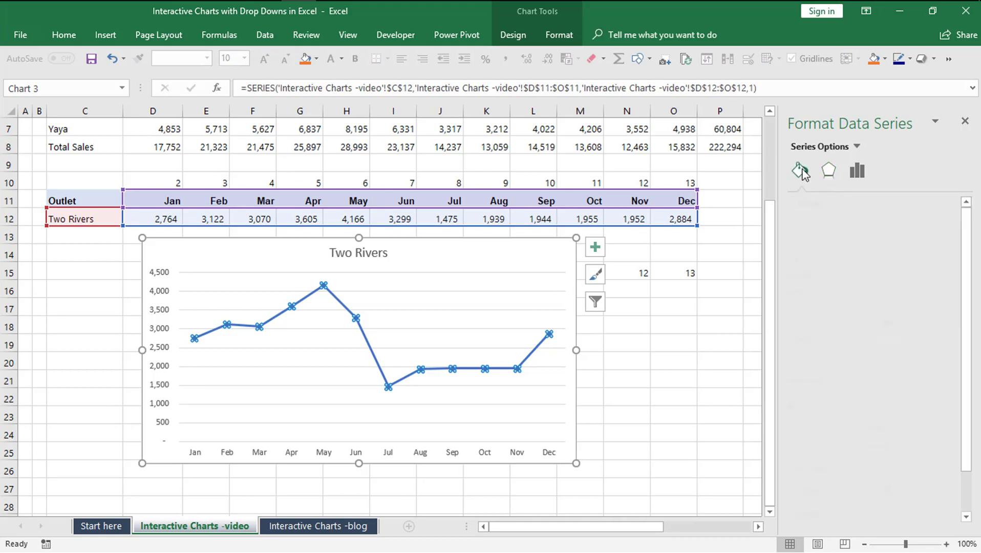
click(832, 261)
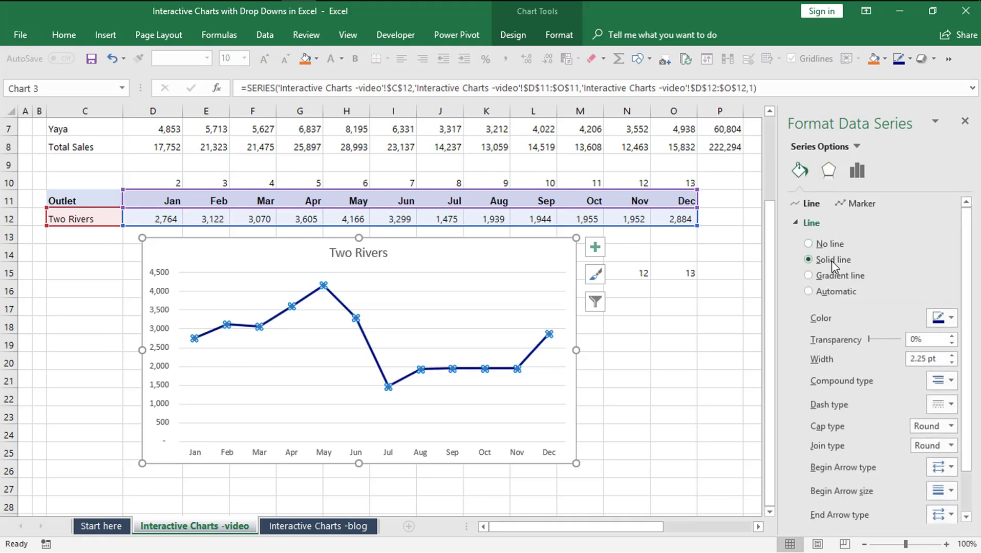
click(942, 319)
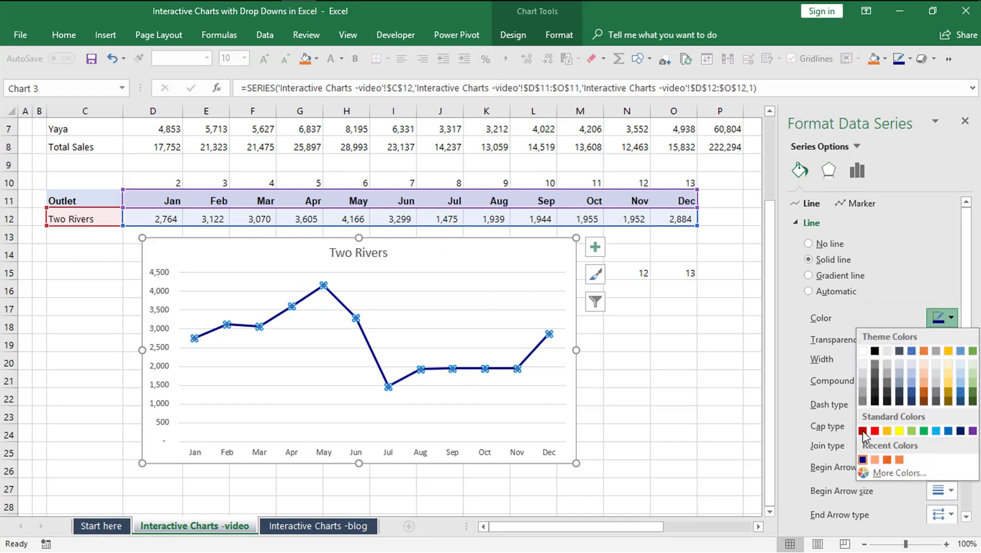
click(862, 459)
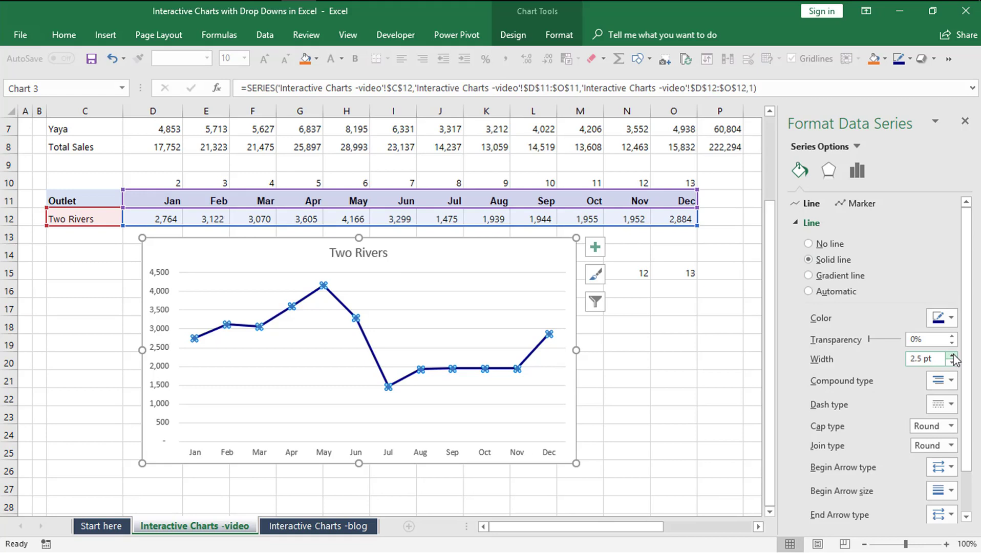
click(952, 355)
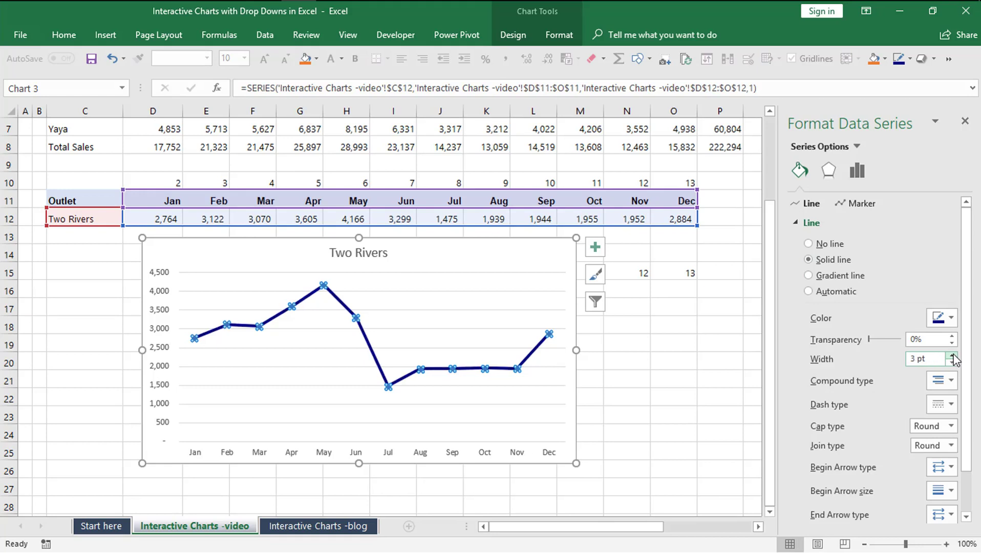
click(811, 222)
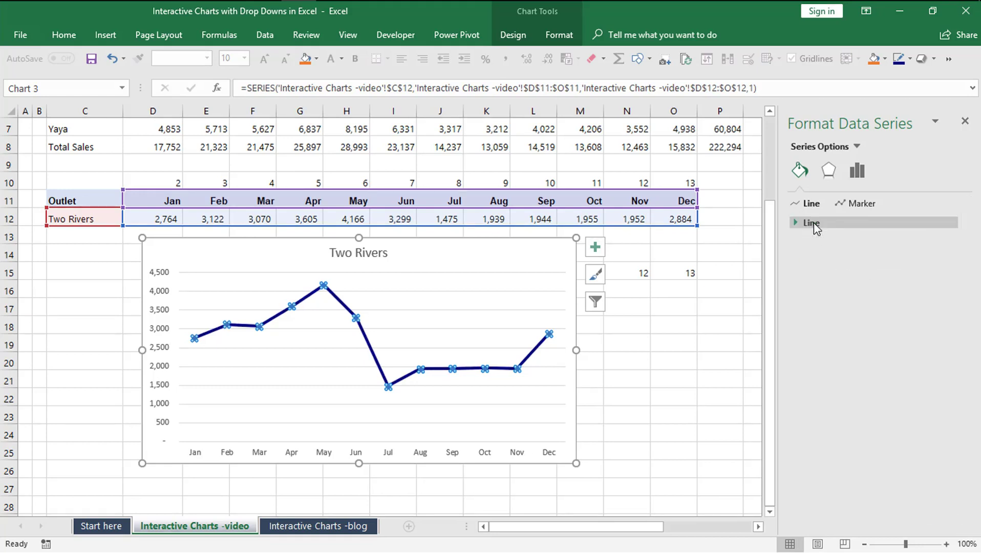
- Give the markers a dark blue border and a solid white fill
click(856, 202)
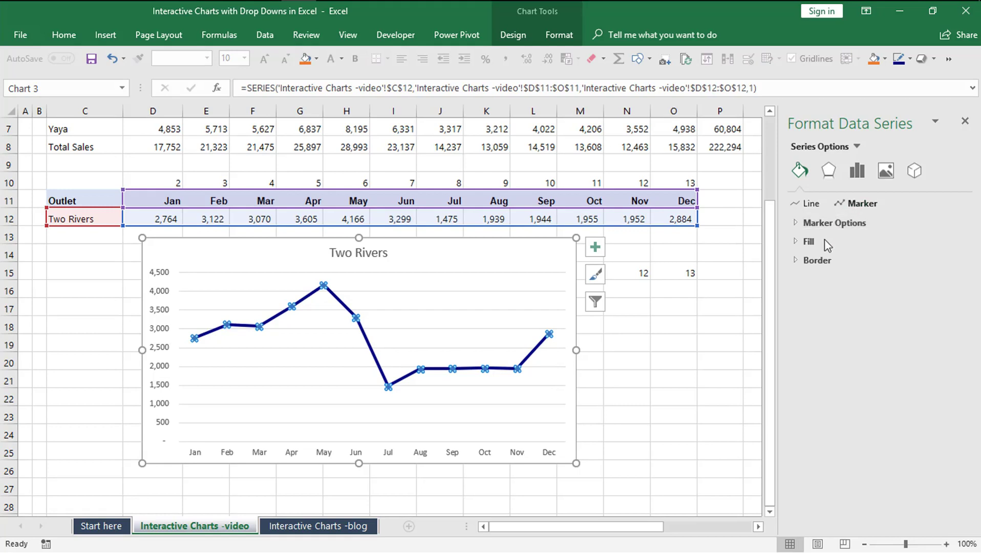
click(817, 260)
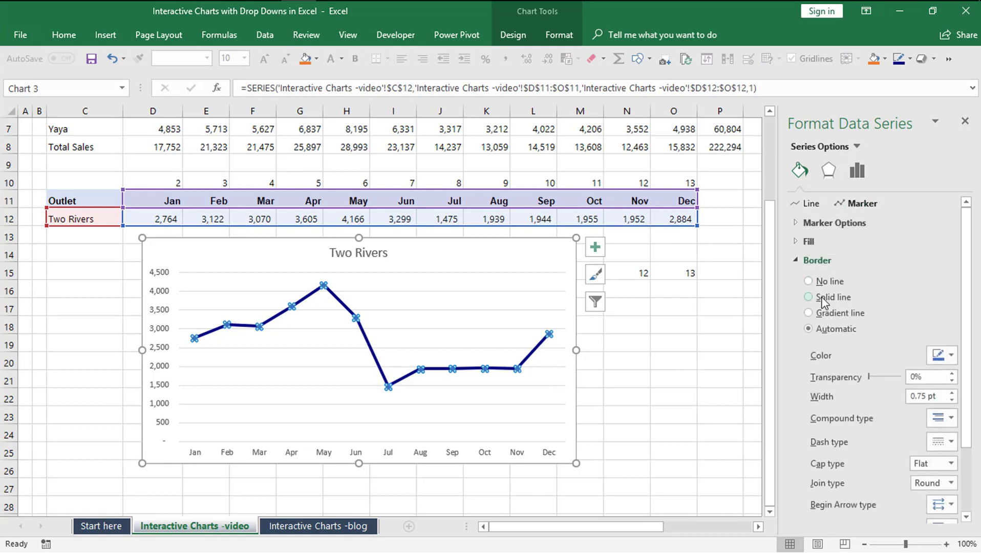
click(941, 356)
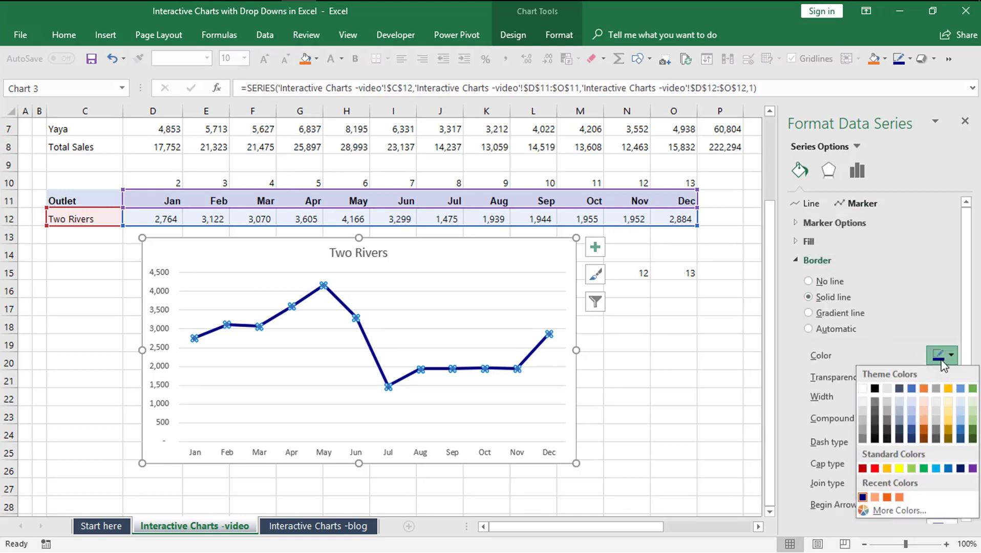
click(862, 496)
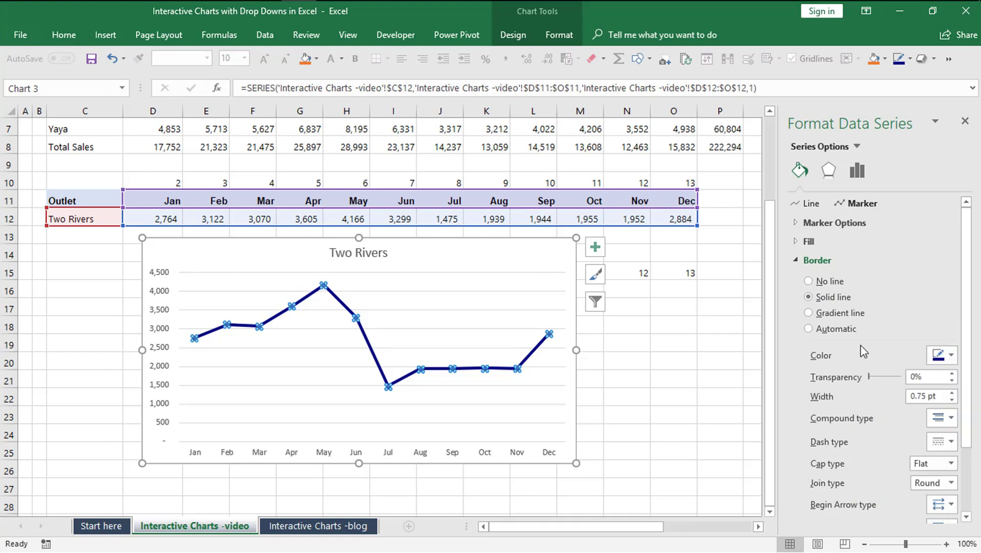
click(813, 240)
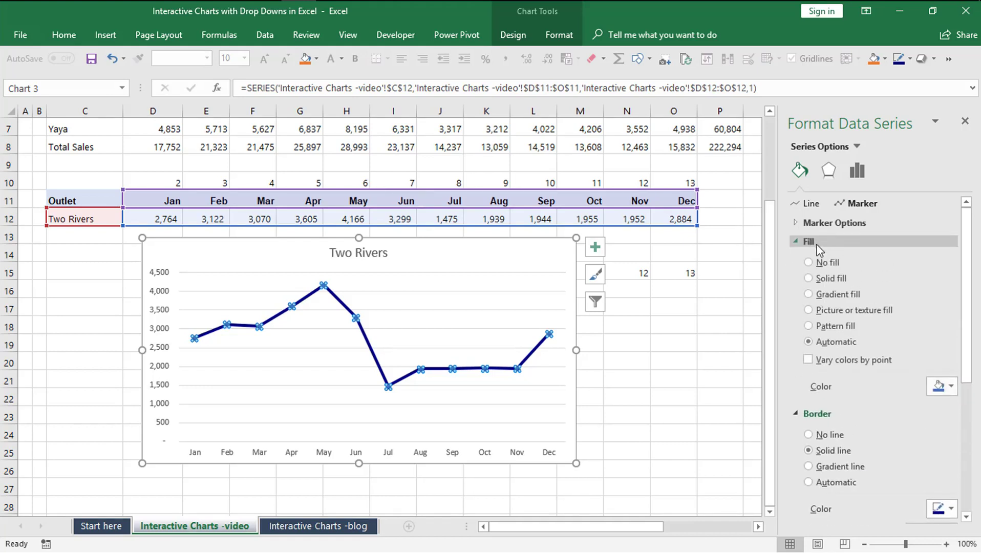
click(821, 278)
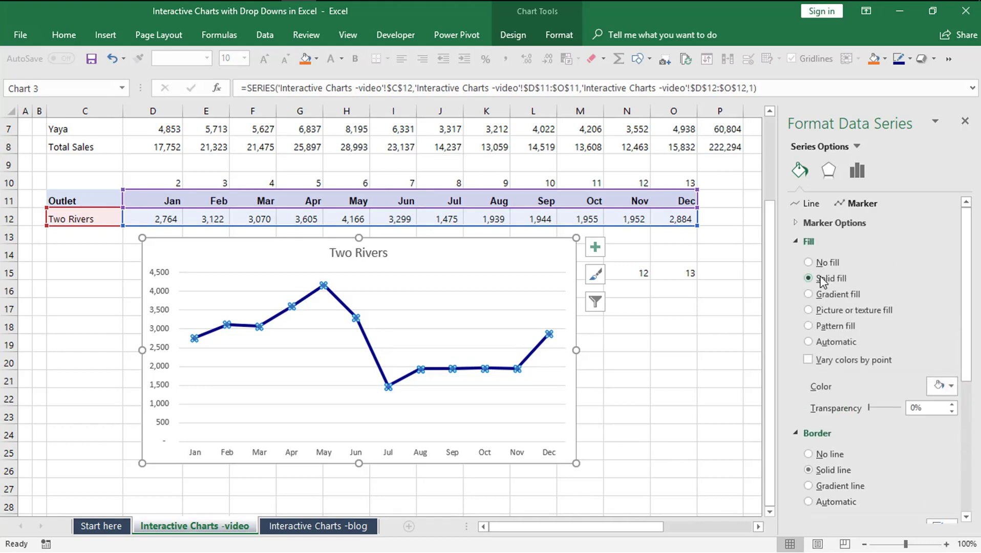
click(943, 386)
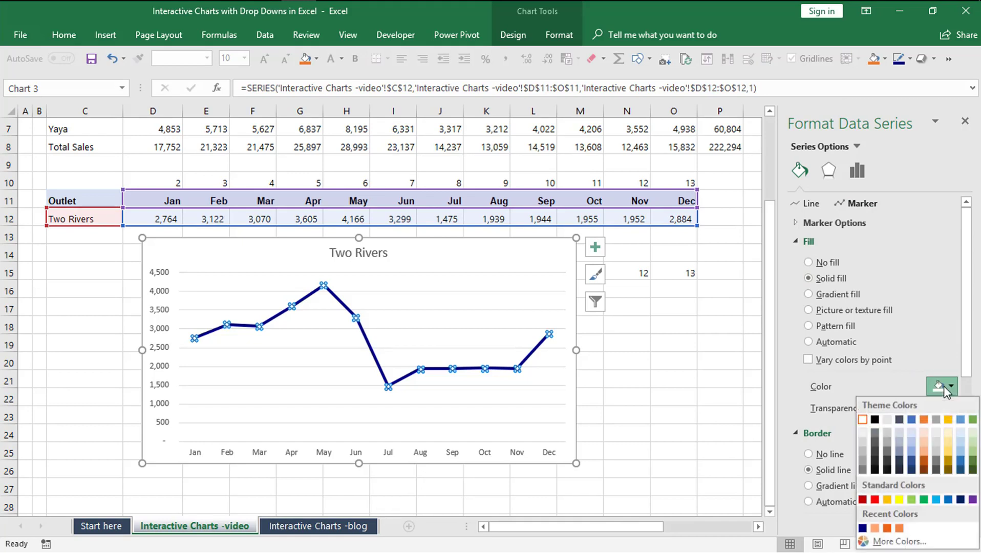
click(865, 424)
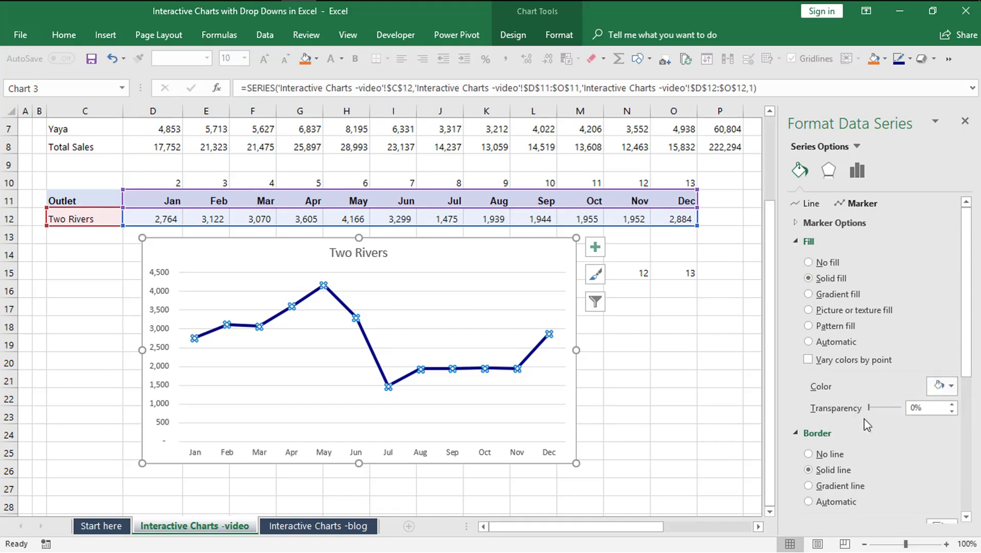
click(821, 242)
- Switch the markers to a built-in circle style at size 9
click(827, 225)
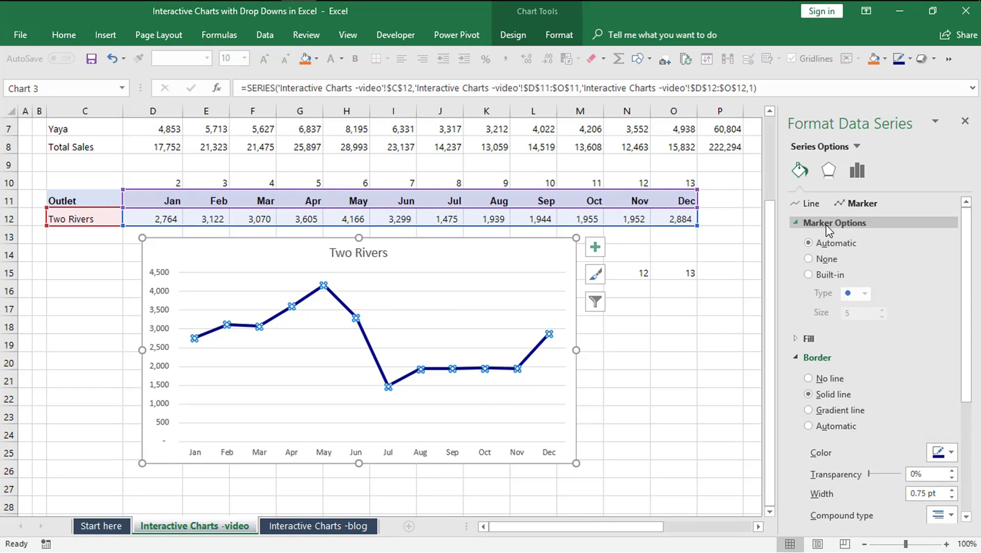
click(810, 275)
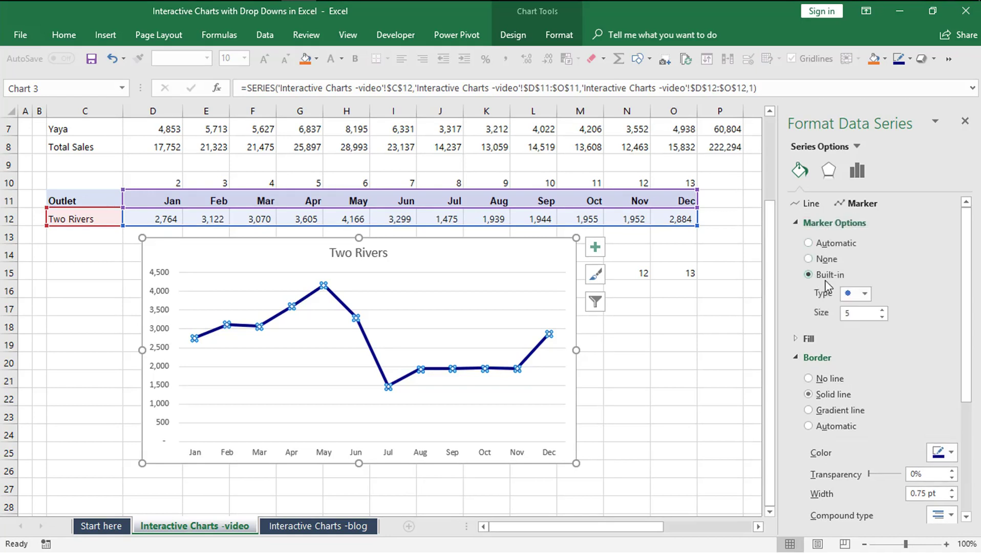
click(881, 310)
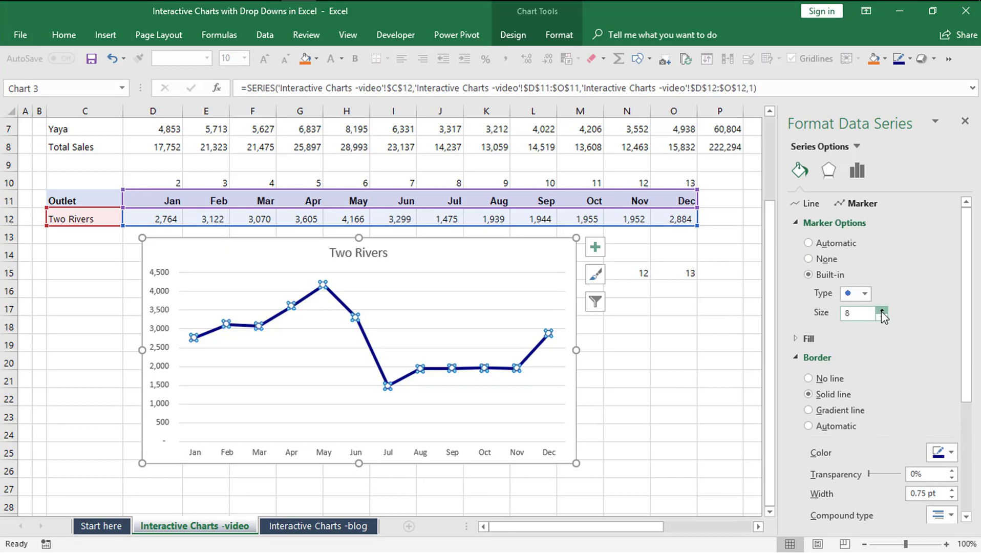
click(880, 311)
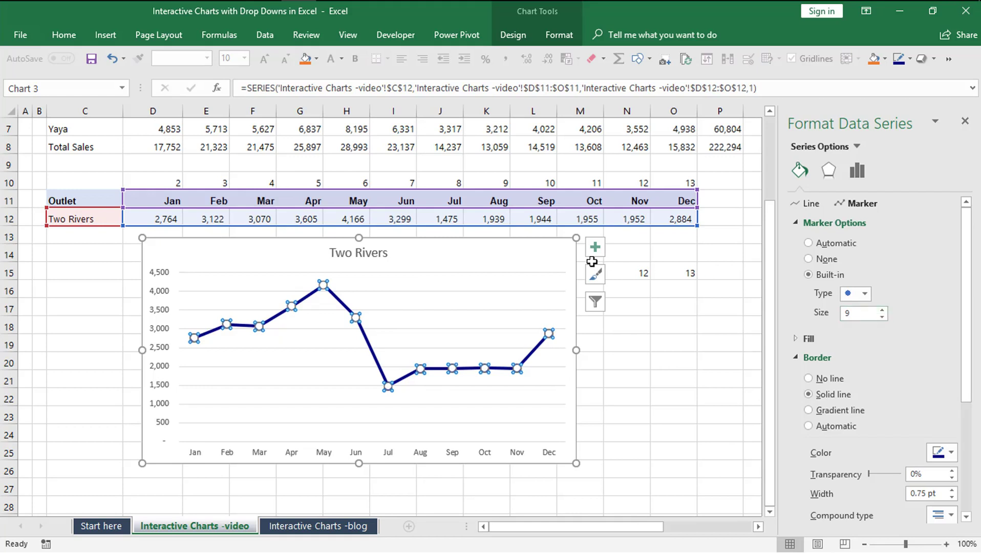
click(507, 259)
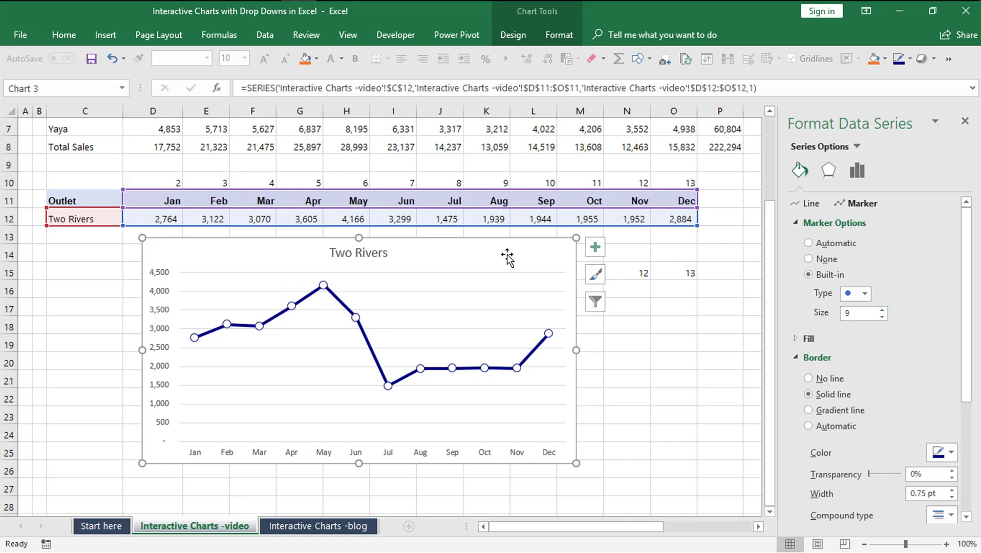
- Add value data labels to the Two Rivers line, positioned above each point
right_click(347, 308)
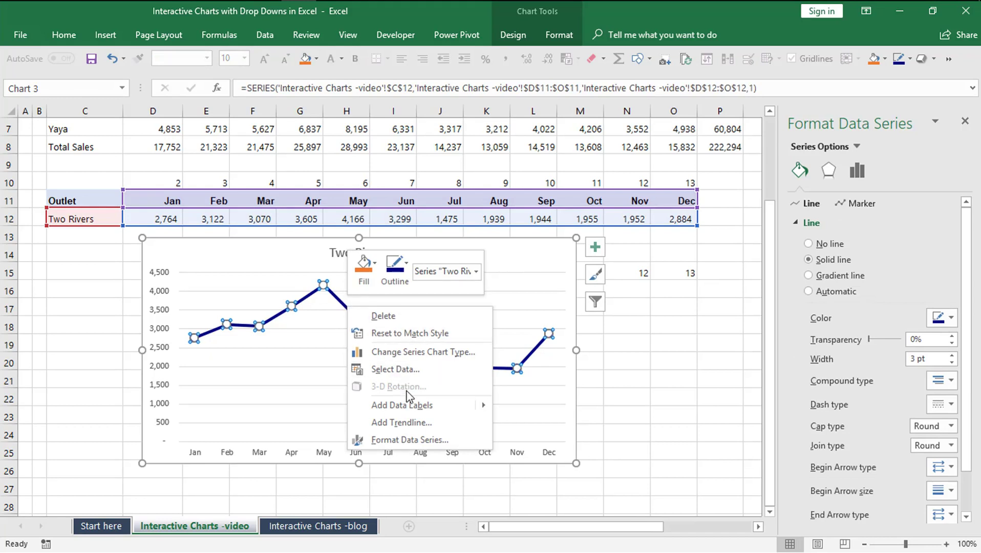
click(394, 407)
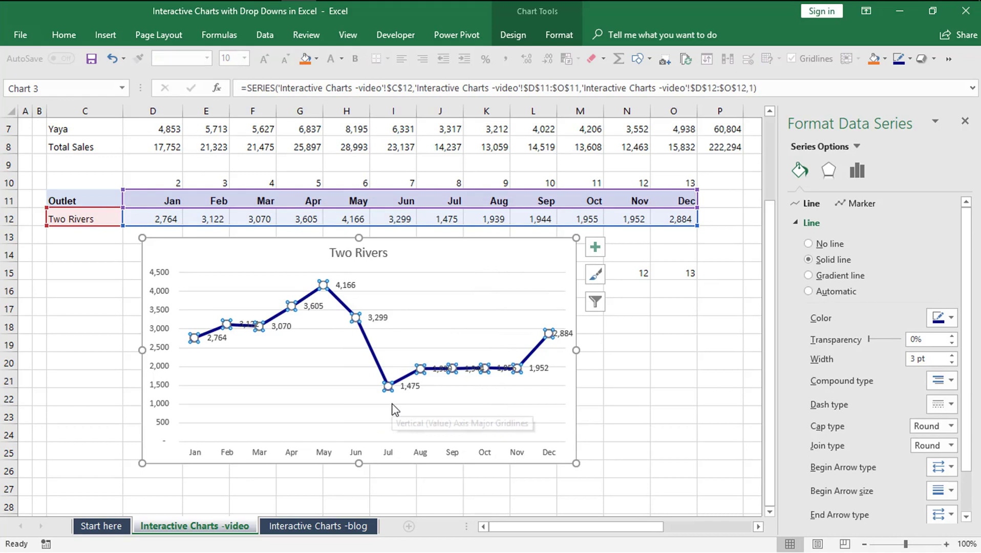
click(346, 287)
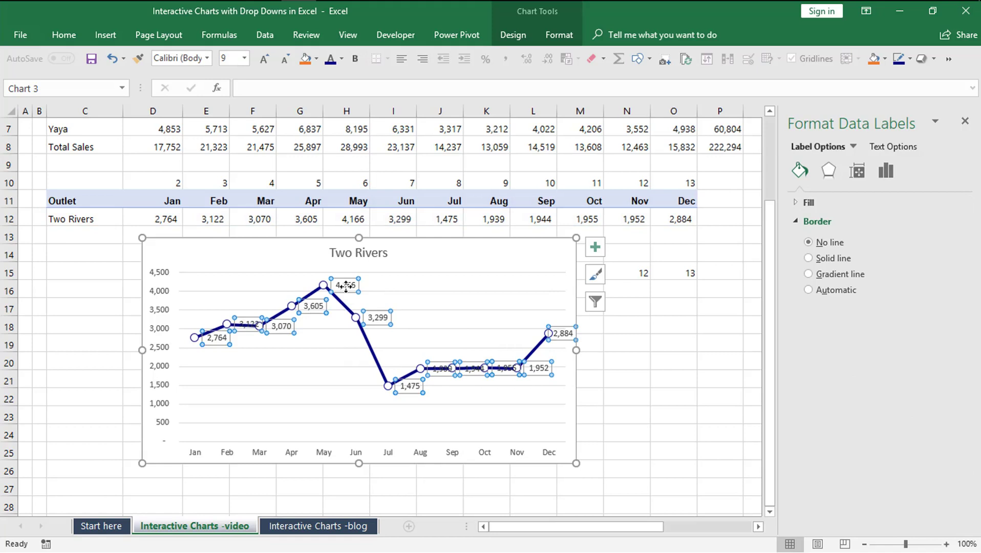
right_click(346, 287)
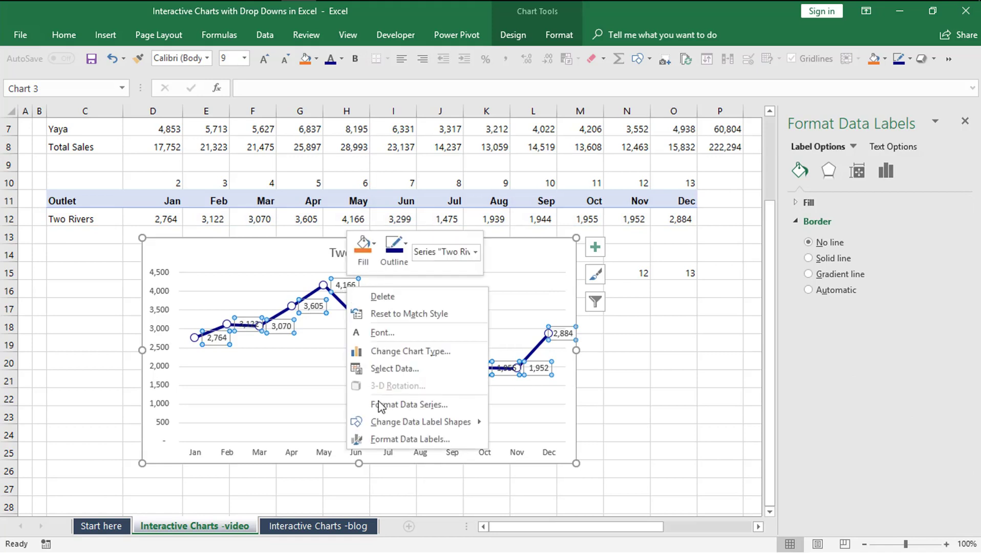
click(392, 434)
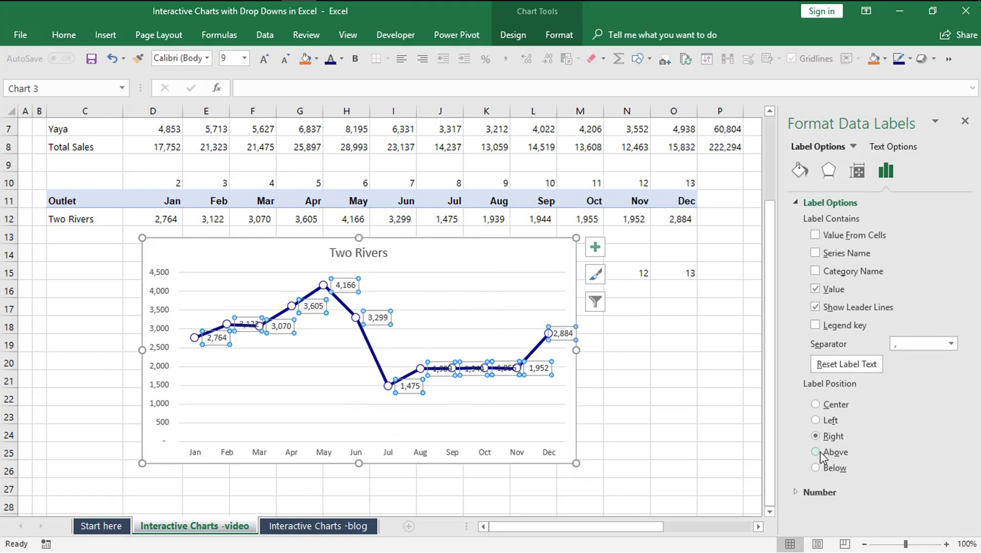
click(816, 452)
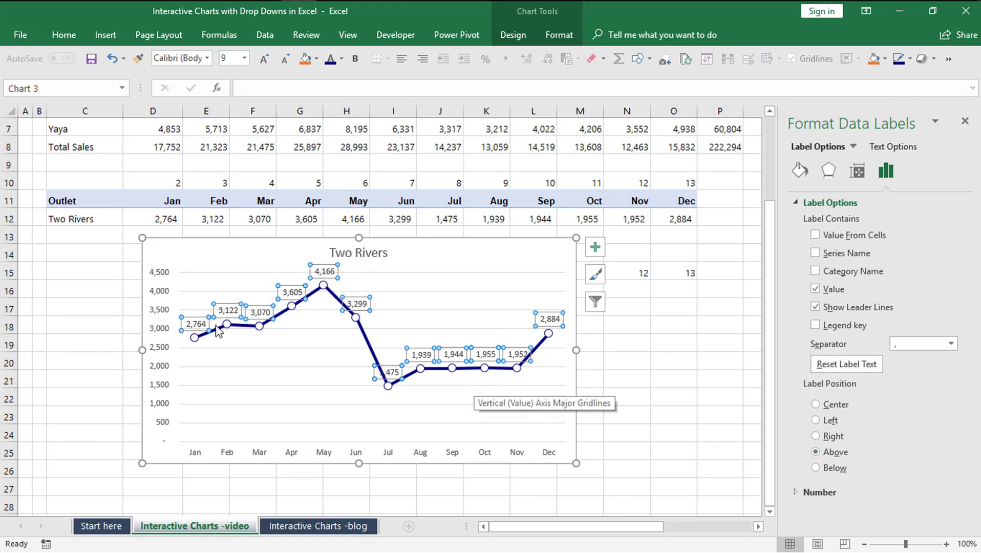
- Make the data label text dark blue and bold
click(329, 60)
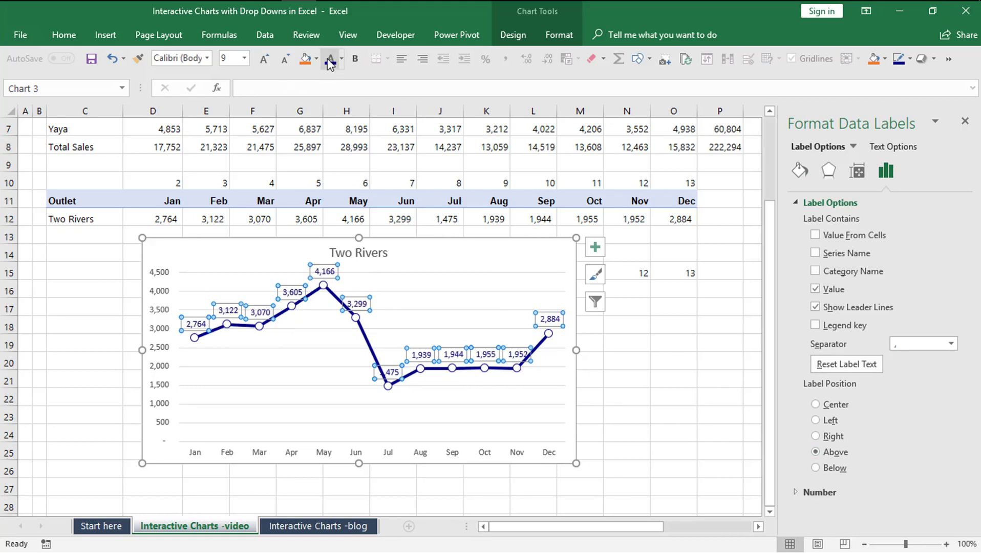
click(355, 59)
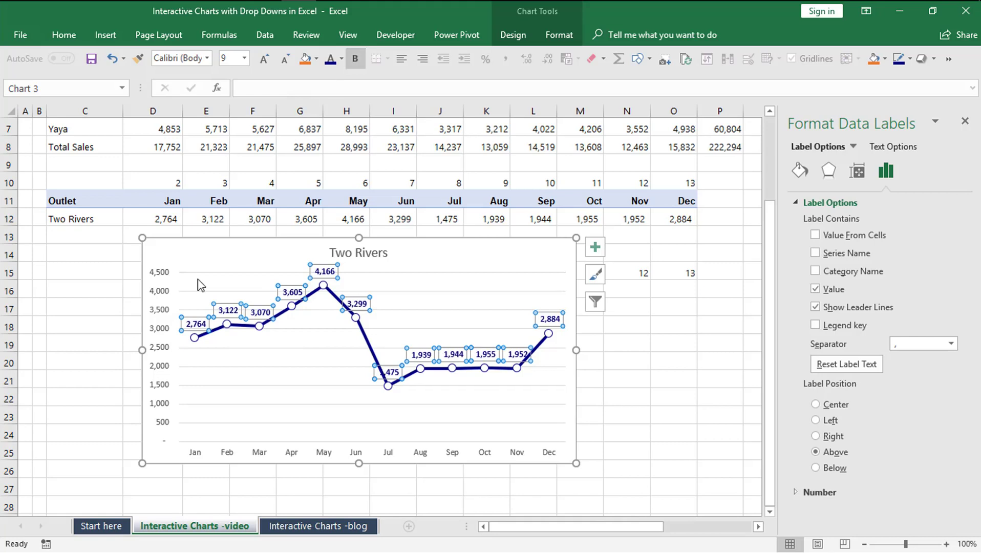
click(225, 347)
- Delete the chart's vertical value axis and horizontal gridlines
click(261, 315)
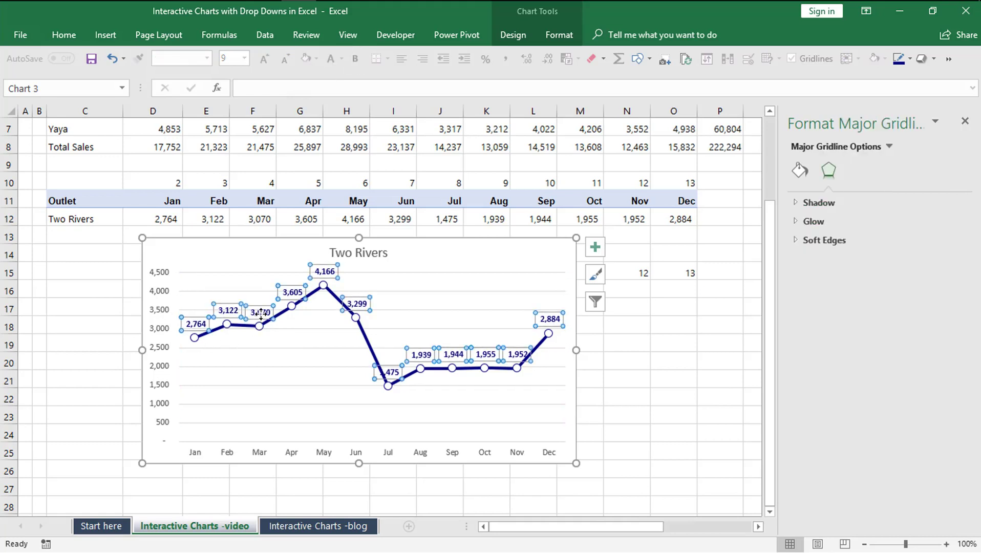
click(158, 313)
key(Delete)
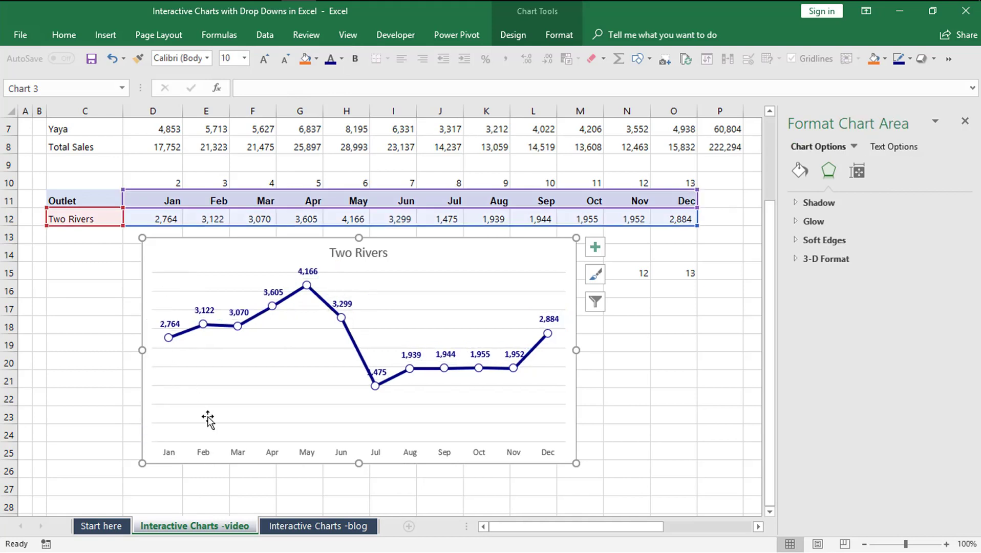
click(303, 366)
key(Delete)
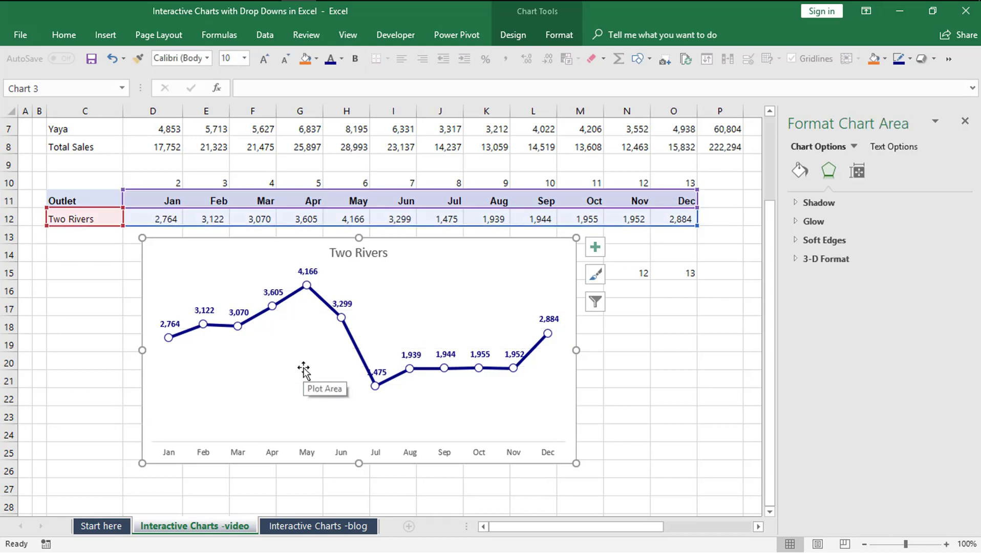
- Make the Two Rivers chart title bold at font size 24
click(367, 256)
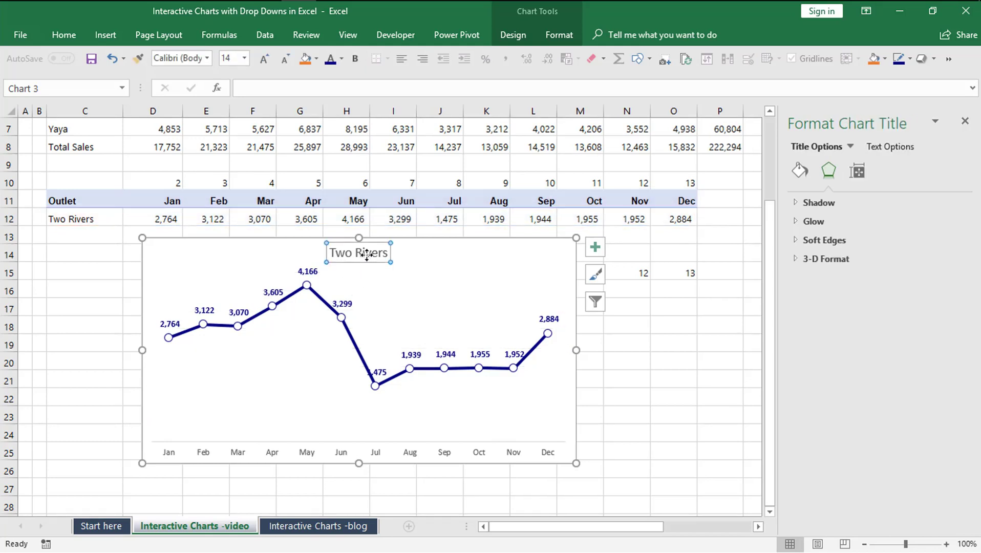
click(354, 59)
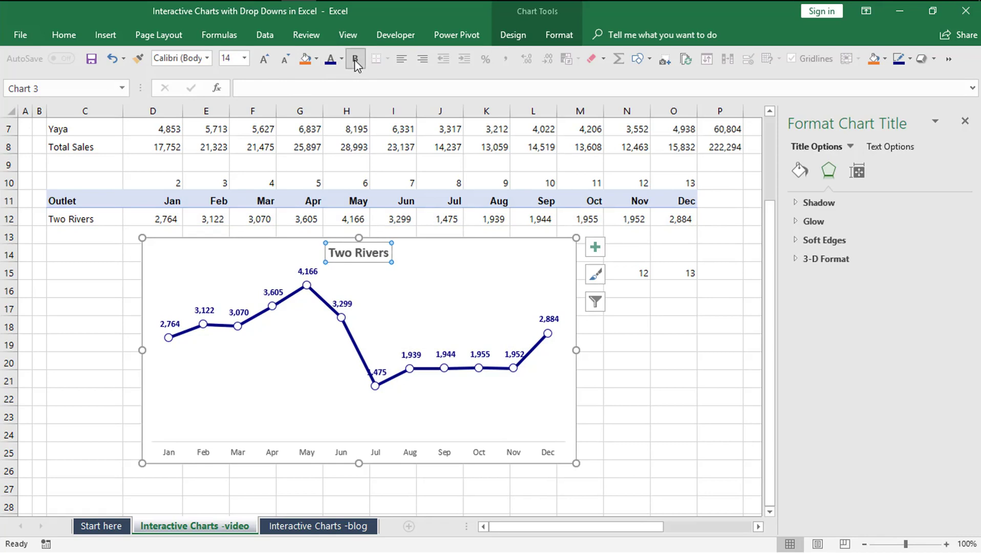
click(264, 59)
click(264, 59)
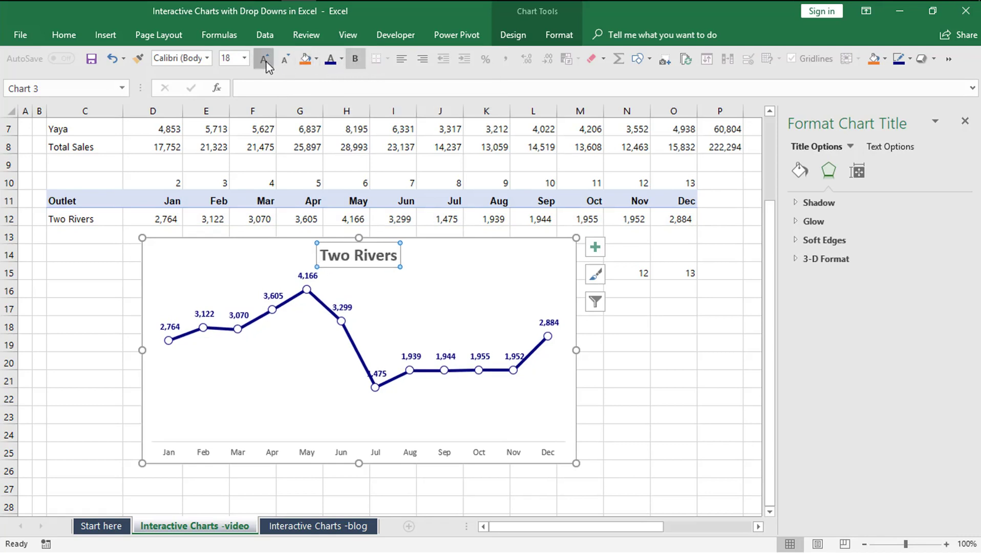
click(264, 59)
click(263, 59)
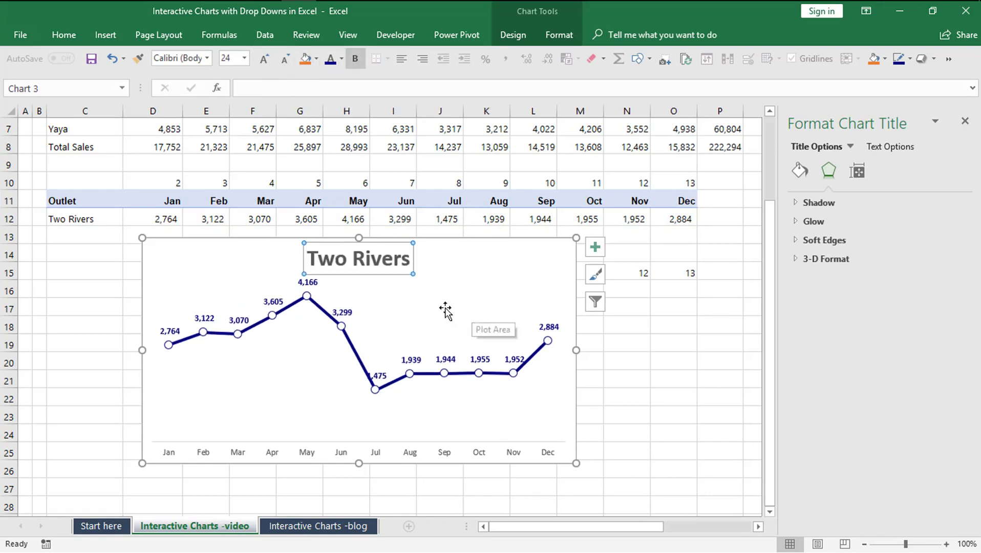
click(229, 270)
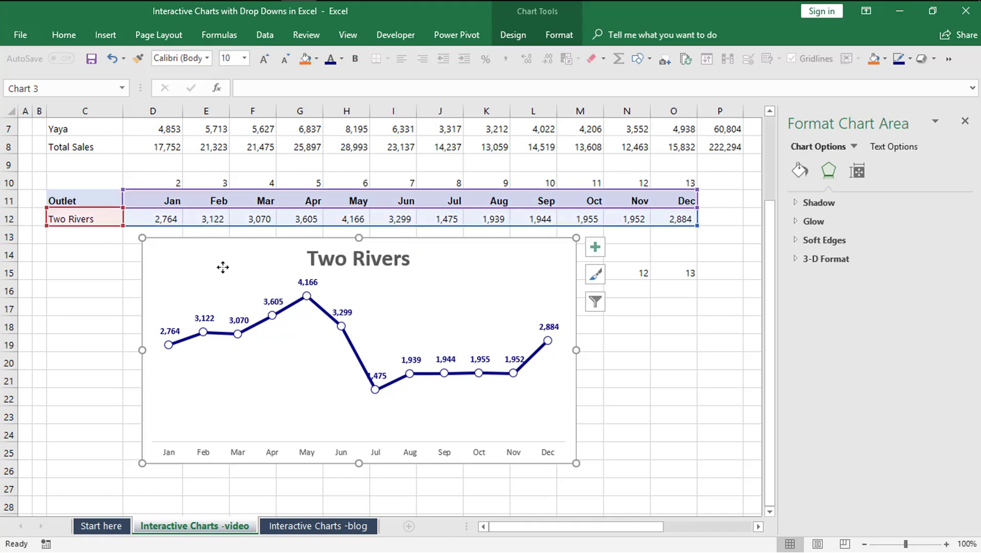
click(596, 396)
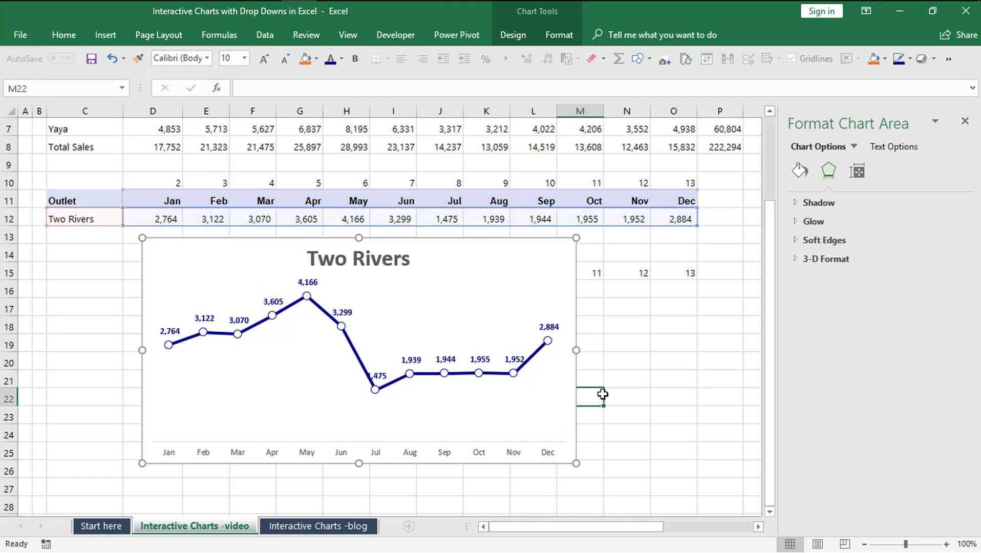
click(69, 216)
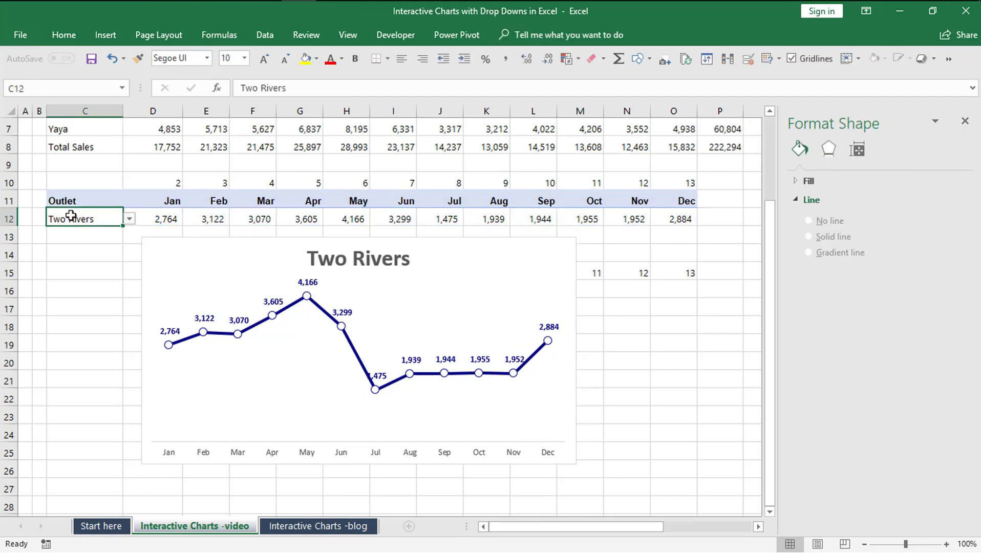
click(129, 219)
click(118, 230)
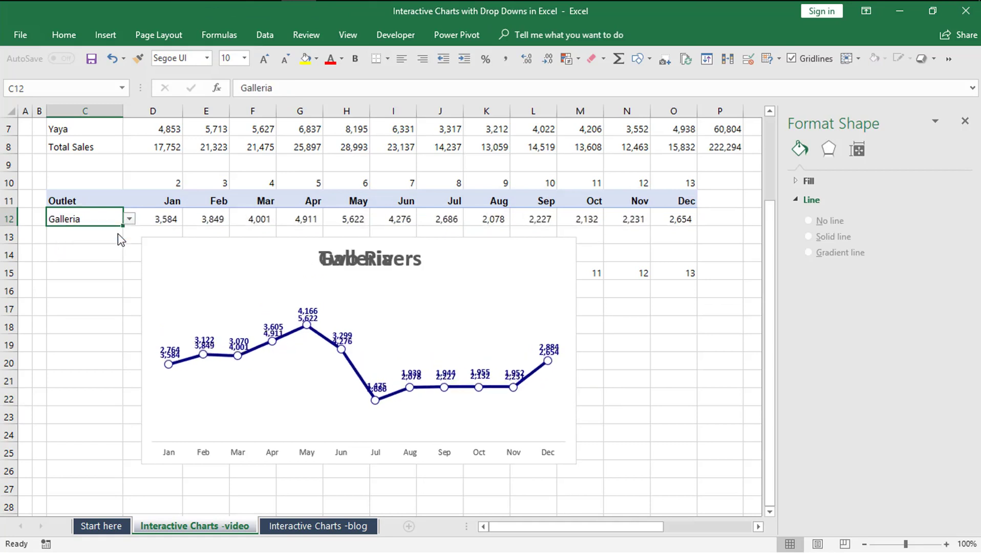
click(129, 220)
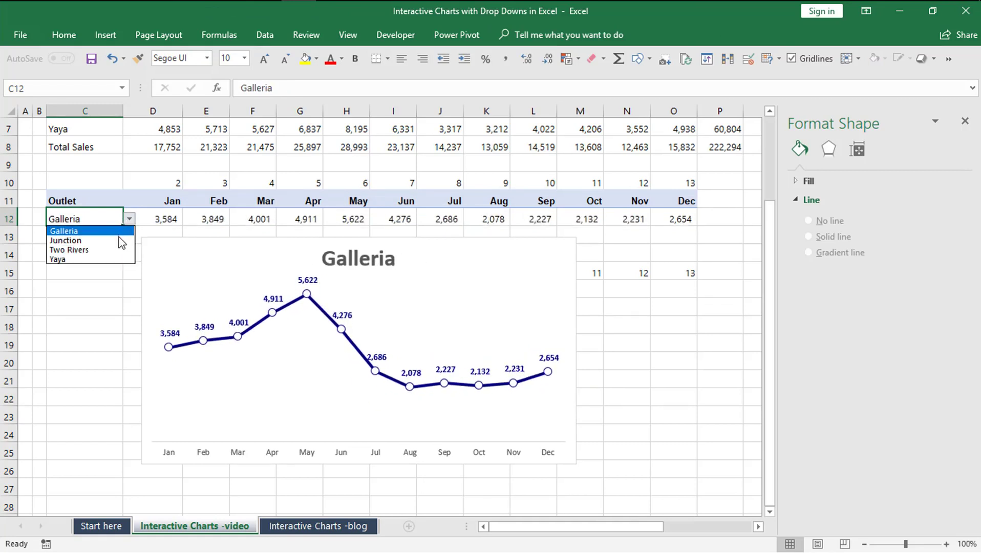
click(121, 241)
click(129, 219)
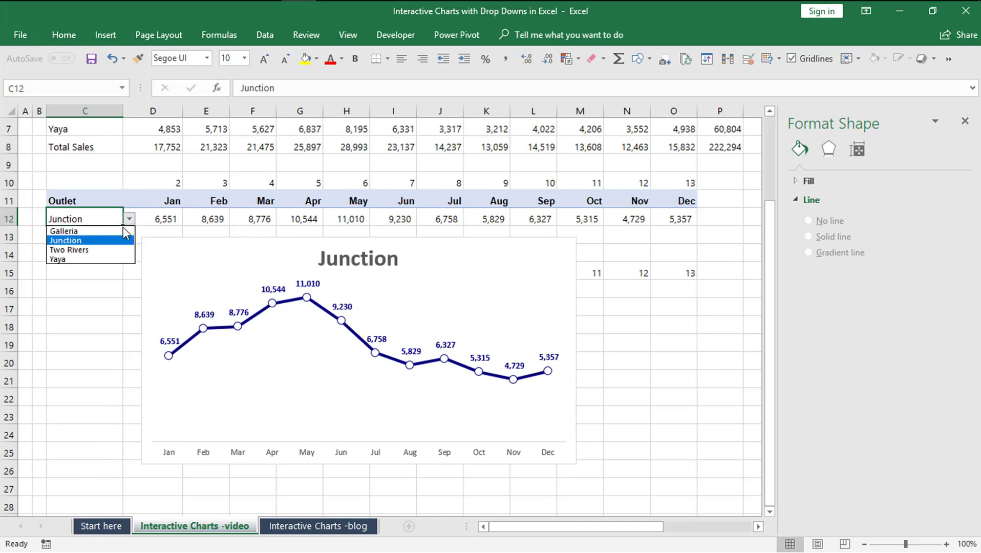
click(118, 250)
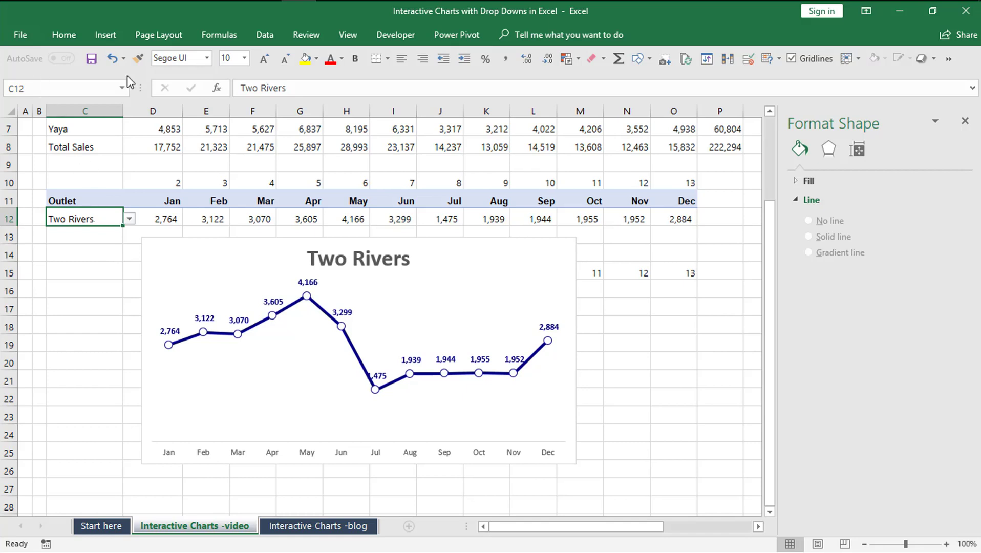
- Show the Developer ribbon and preview its Form Controls gallery
click(381, 42)
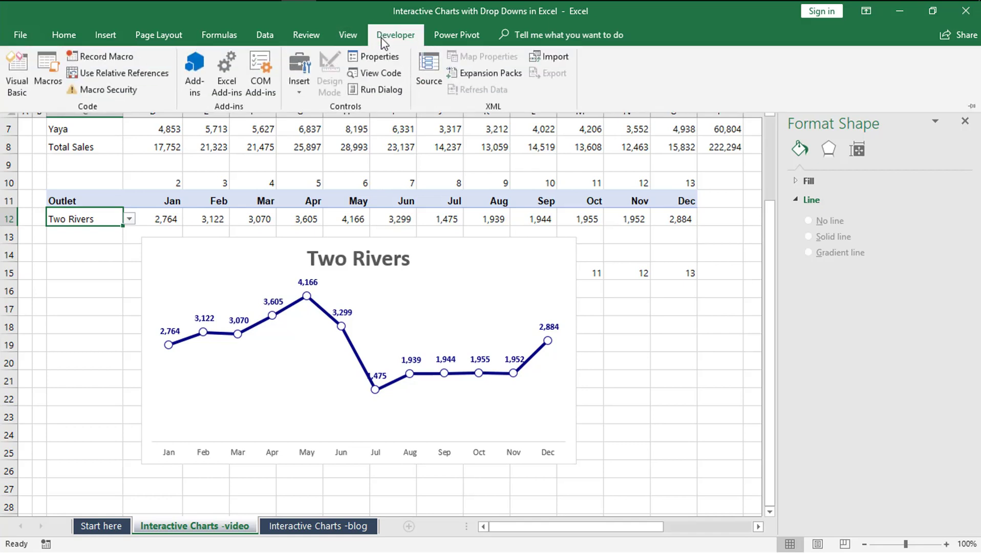
click(302, 98)
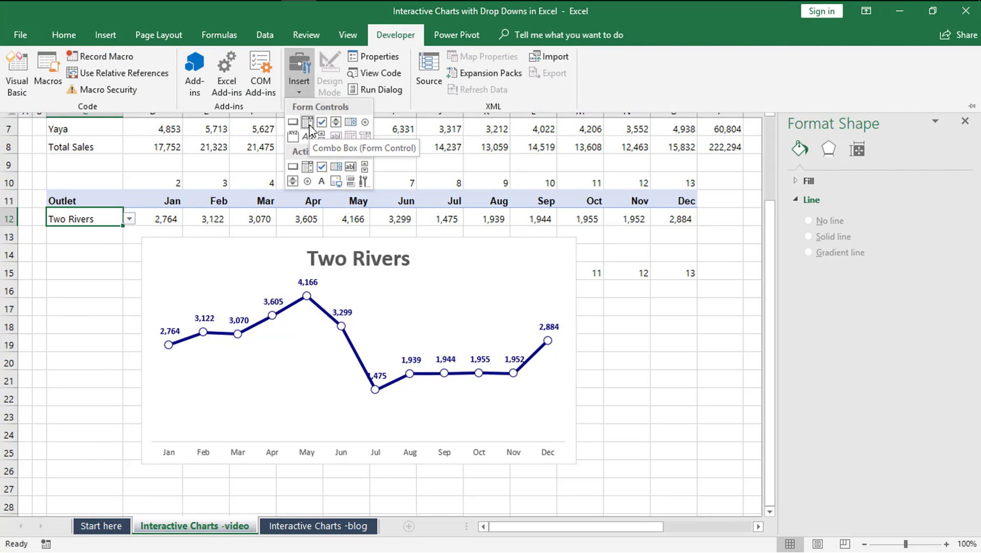
click(189, 279)
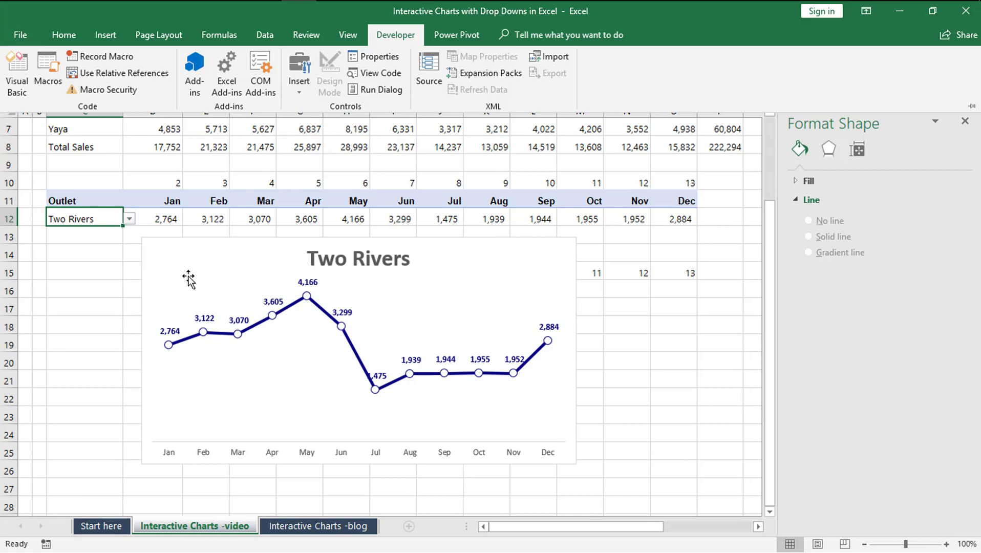